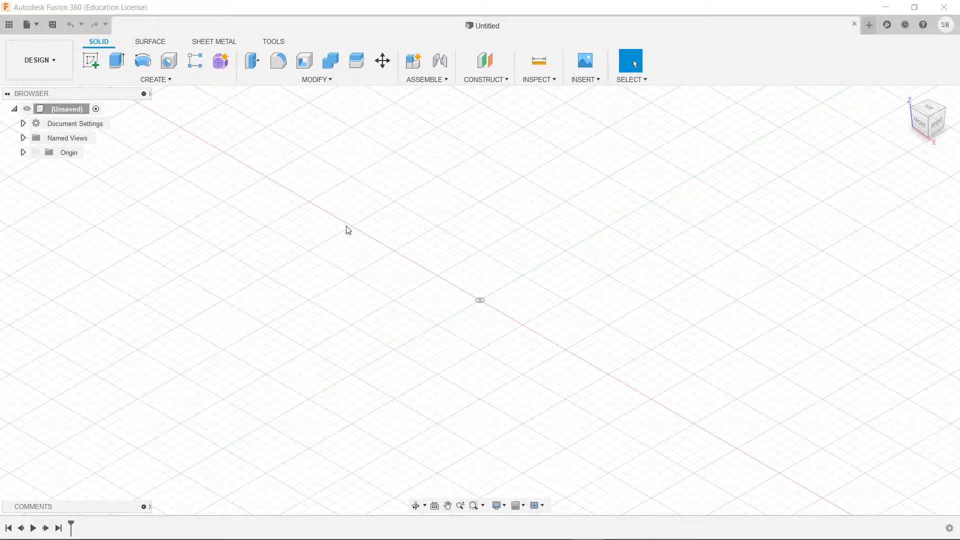
# View the reference photo IMG_8379.jpg of the handle and hose, and minimize it
pyautogui.moveTo(959, 220); pyautogui.dragTo(434, 74)
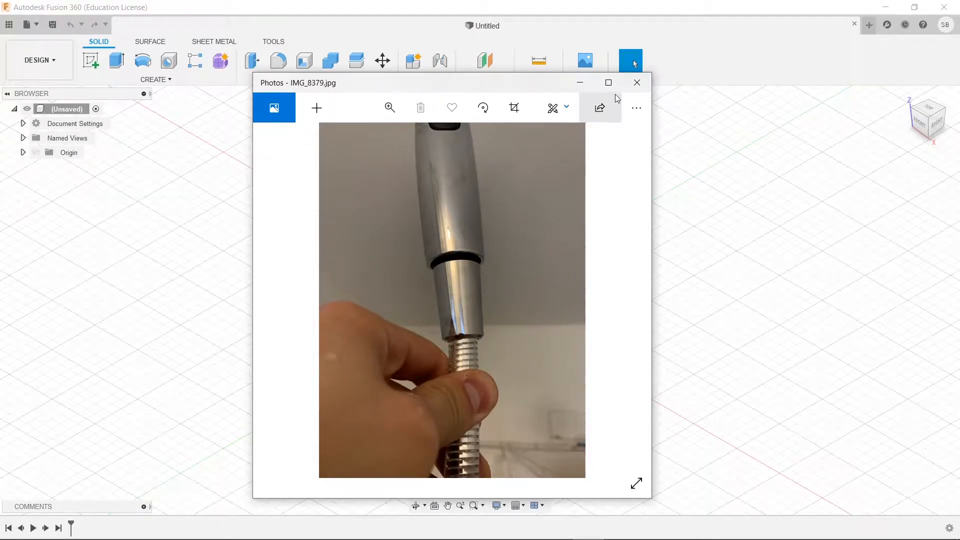
pyautogui.click(580, 82)
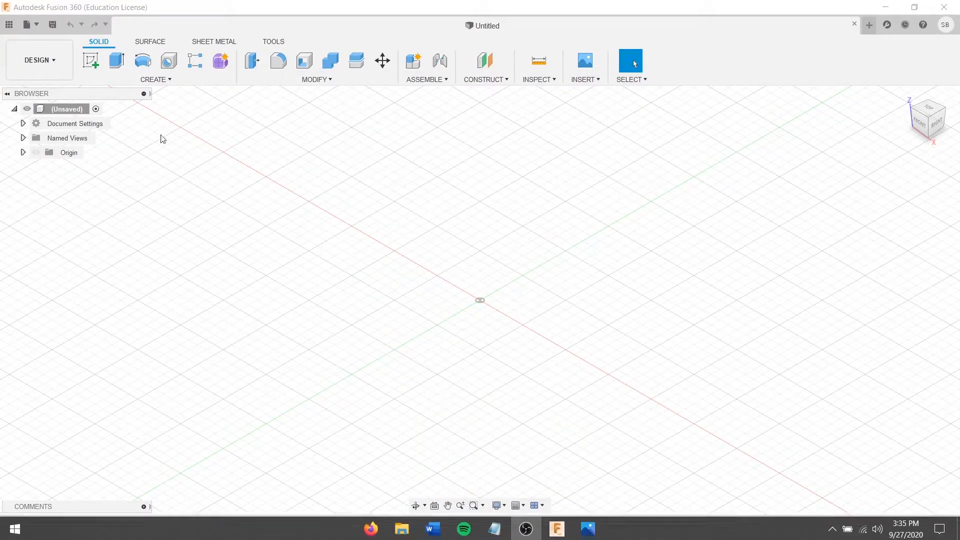
# Start a sketch on the horizontal XY plane and draw a 21 mm diameter circle centred on the origin
pyautogui.click(90, 61)
pyautogui.click(519, 305)
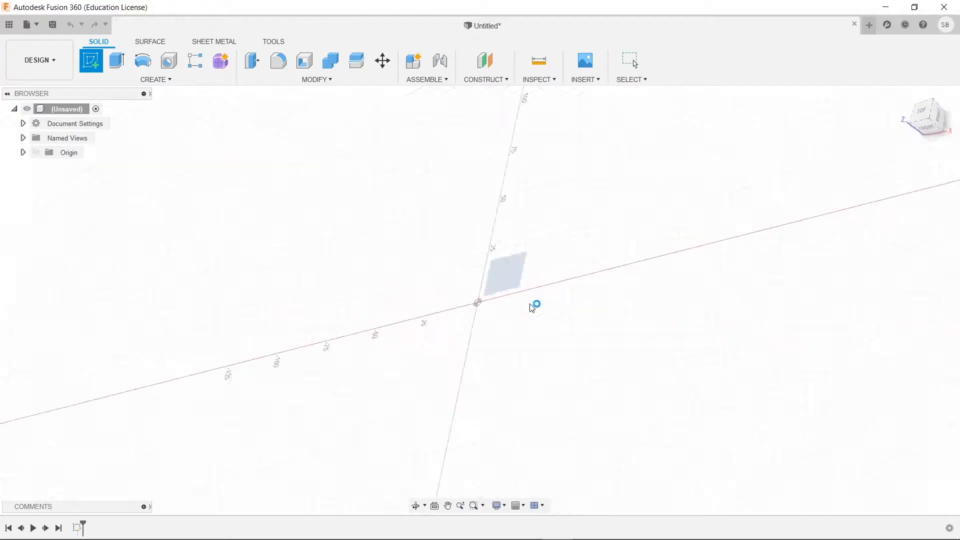
pyautogui.click(143, 61)
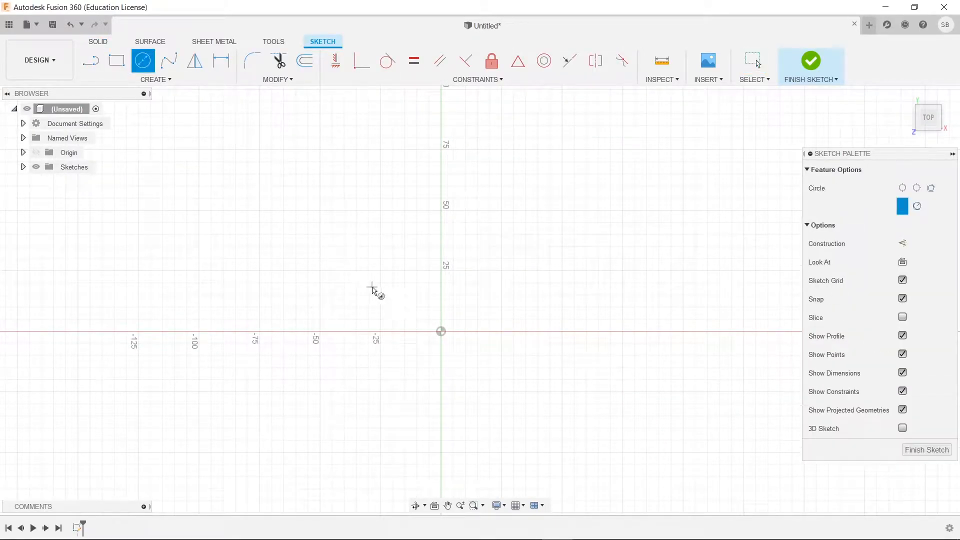
pyautogui.click(441, 331)
pyautogui.write('21')
pyautogui.press('Return')
pyautogui.press('Escape')
# Draw a second circle, 31 mm in diameter, concentric with the 21 mm circle
pyautogui.scroll(2, 464, 274)
pyautogui.scroll(3, 495, 355)
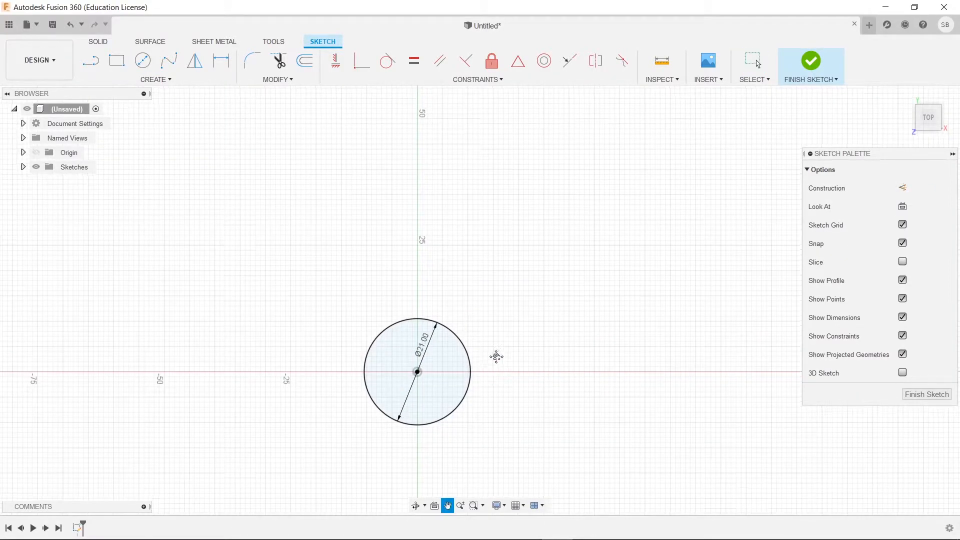
pyautogui.click(150, 70)
pyautogui.click(408, 339)
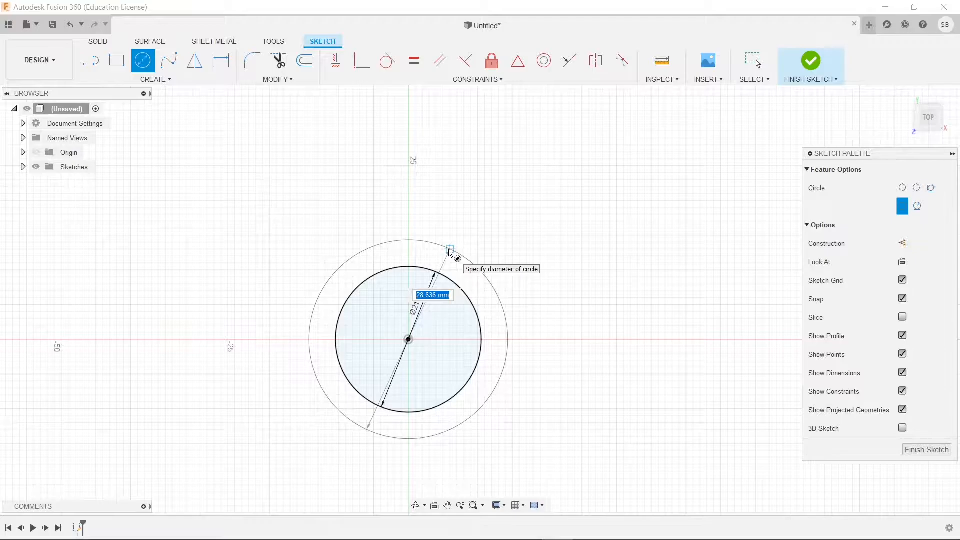
pyautogui.write('31')
pyautogui.press('Tab')
pyautogui.press('Return')
pyautogui.press('Escape')
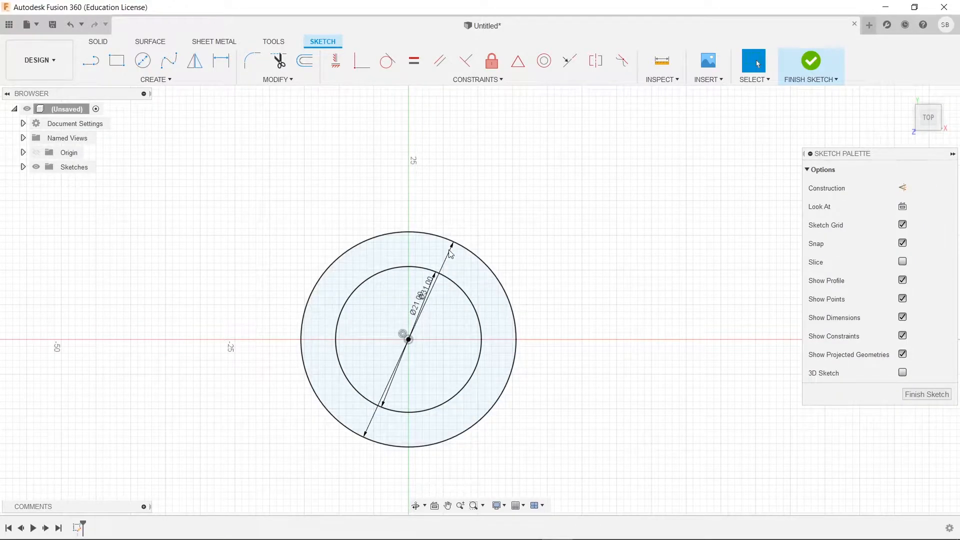
# Draw a 40 by 40 mm rectangle extending upward from the lower left, overlapping the upper part of the circles
pyautogui.scroll(-3, 450, 254)
pyautogui.click(117, 60)
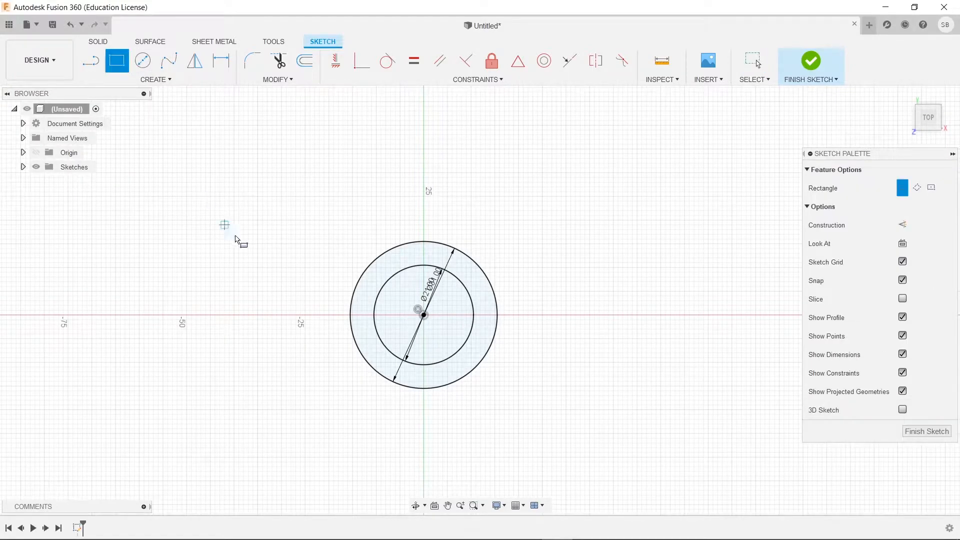
pyautogui.click(310, 319)
pyautogui.write('40')
pyautogui.press('Tab')
pyautogui.write('40')
pyautogui.press('Return')
# Trim away the parts of the rectangle's lower edge that lie inside the circles
pyautogui.scroll(5, 538, 208)
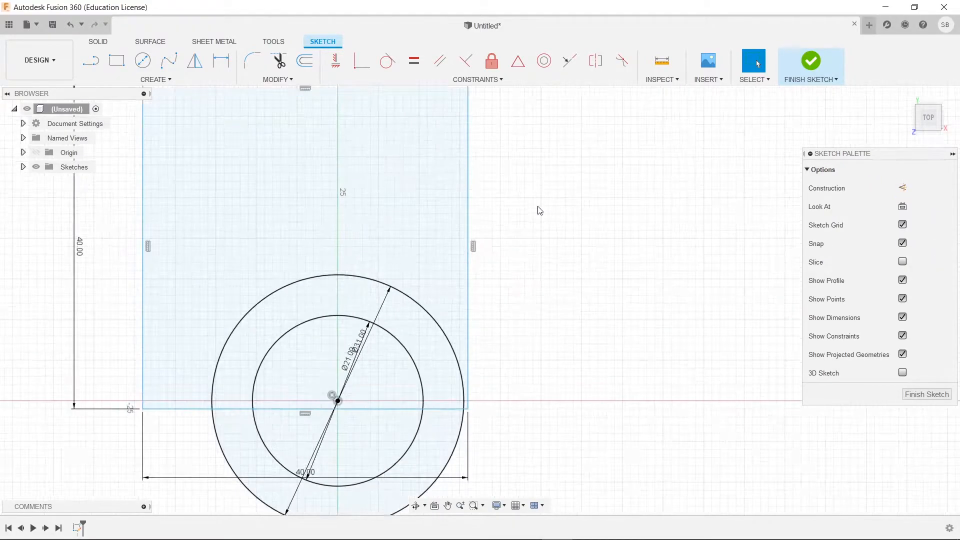
pyautogui.click(278, 61)
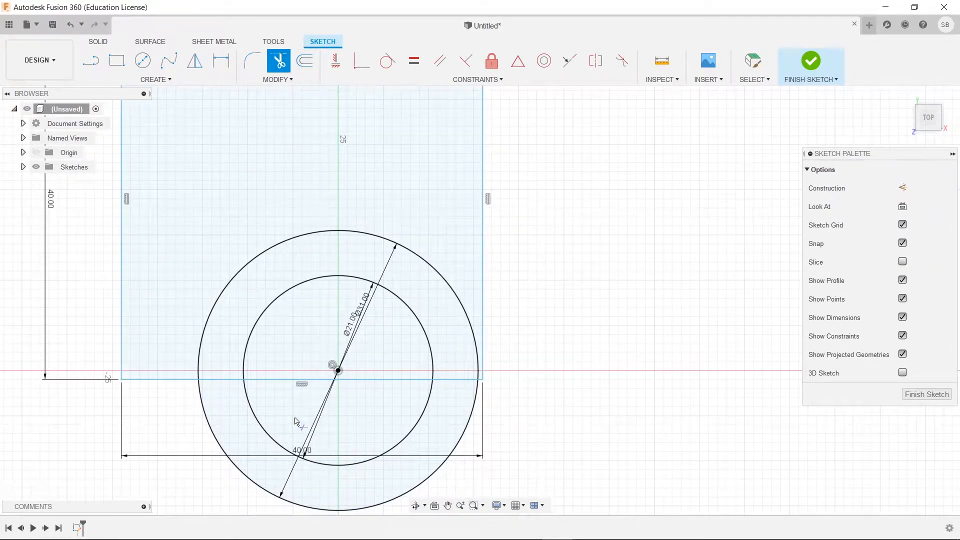
pyautogui.click(298, 385)
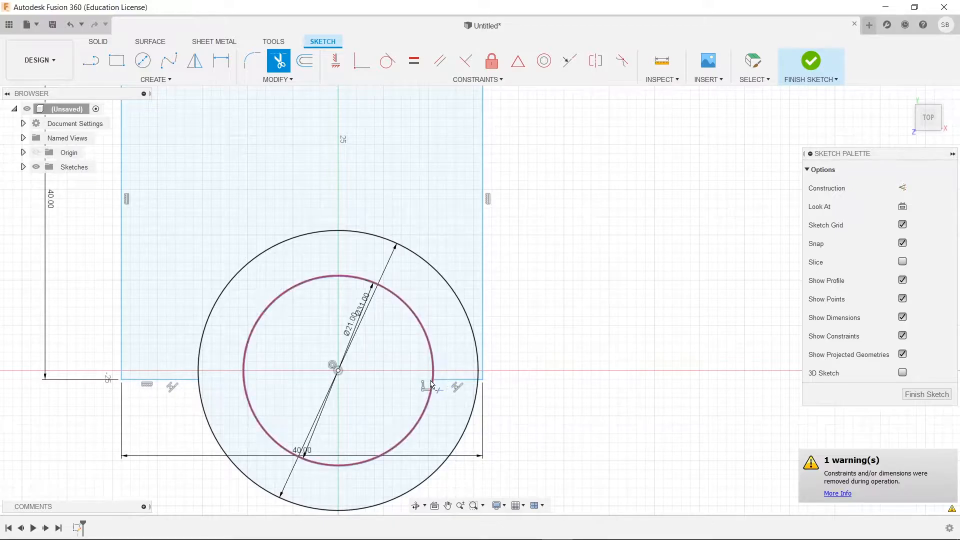
pyautogui.click(449, 384)
pyautogui.press('Escape')
# Apply an Equal constraint to the two remaining segments of the rectangle's lower edge
pyautogui.scroll(2, 472, 380)
pyautogui.click(414, 61)
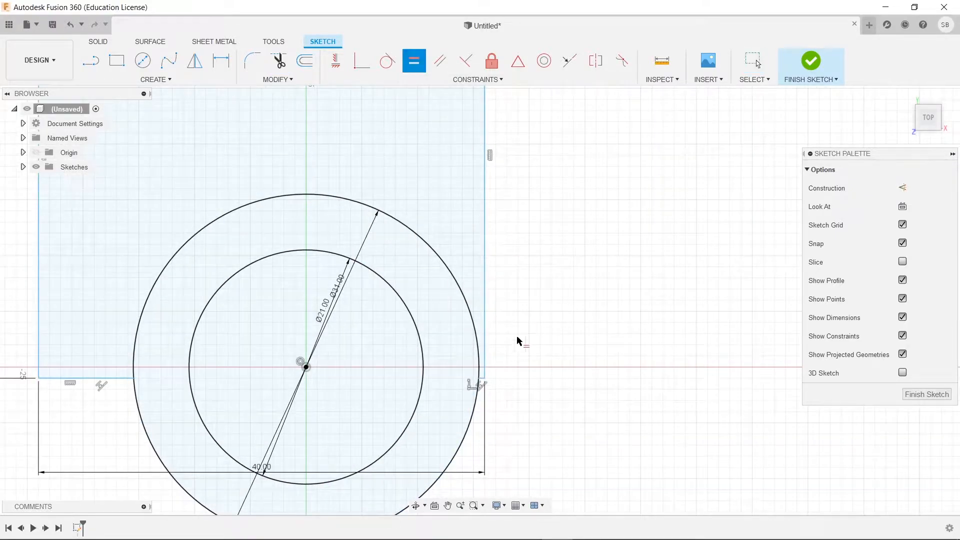
pyautogui.click(100, 378)
pyautogui.press('Escape')
# Try to move the rectangle's lower edge freehand onto the horizontal axis, and undo the move
pyautogui.scroll(3, 425, 388)
pyautogui.moveTo(432, 397); pyautogui.dragTo(465, 375, button='middle')
pyautogui.scroll(-1, 135, 196)
pyautogui.moveTo(235, 225); pyautogui.dragTo(295, 251, button='middle')
pyautogui.scroll(1, 118, 376)
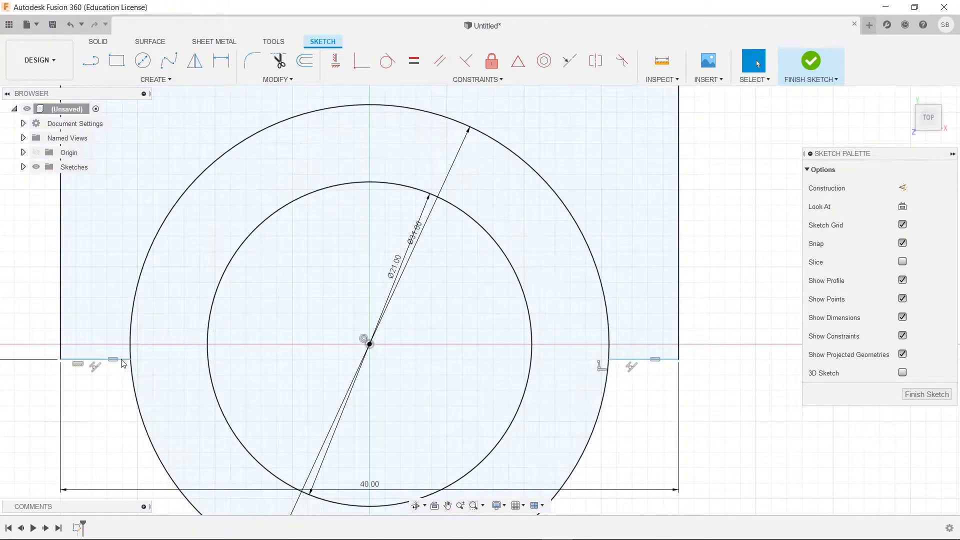
pyautogui.moveTo(118, 360); pyautogui.dragTo(120, 344)
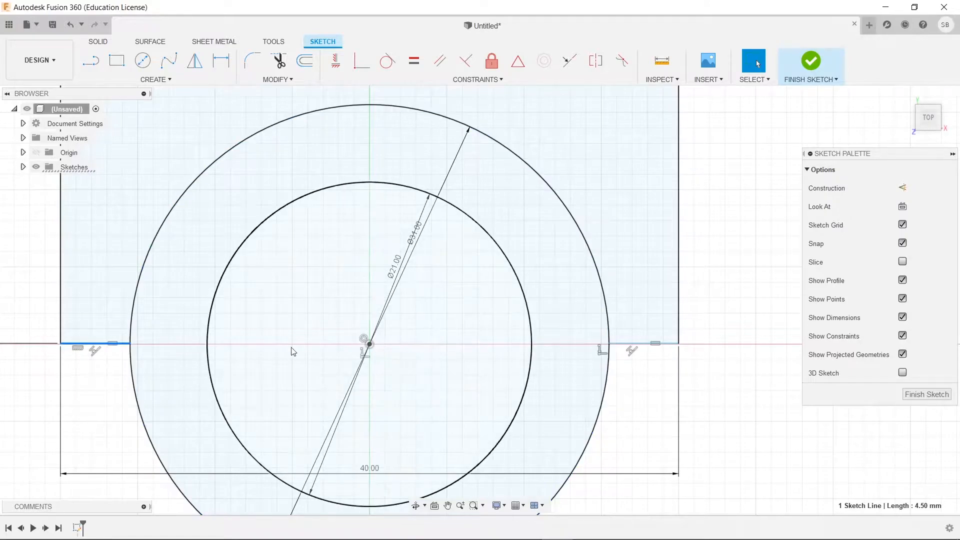
pyautogui.hotkey('ctrl', 'z')
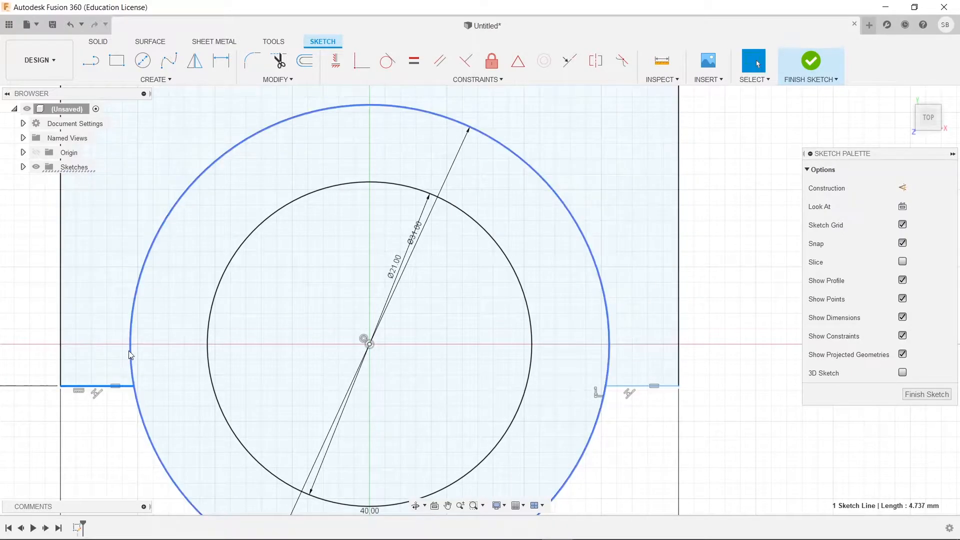
# Place a sketch point at the midpoint of the right-hand segment of the rectangle's lower edge
pyautogui.click(165, 85)
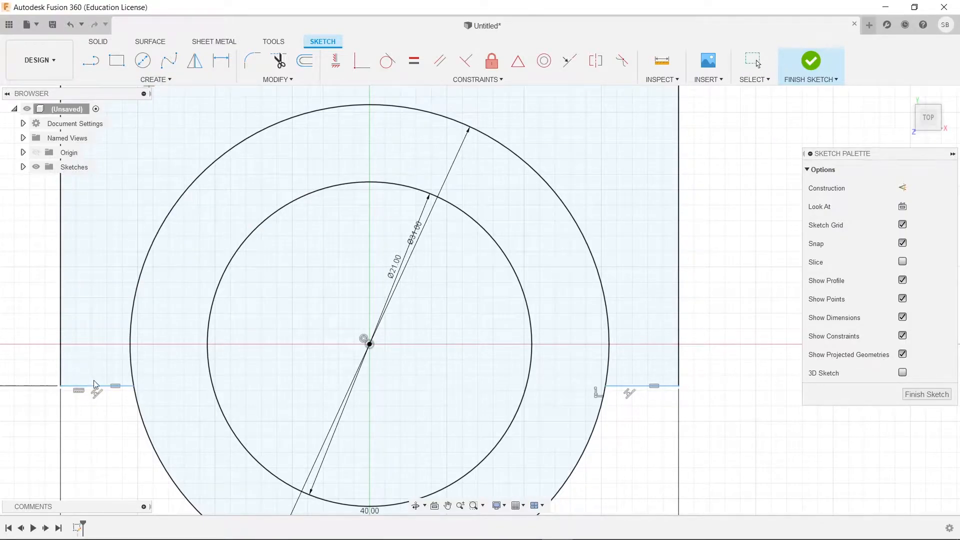
pyautogui.click(146, 90)
pyautogui.click(148, 81)
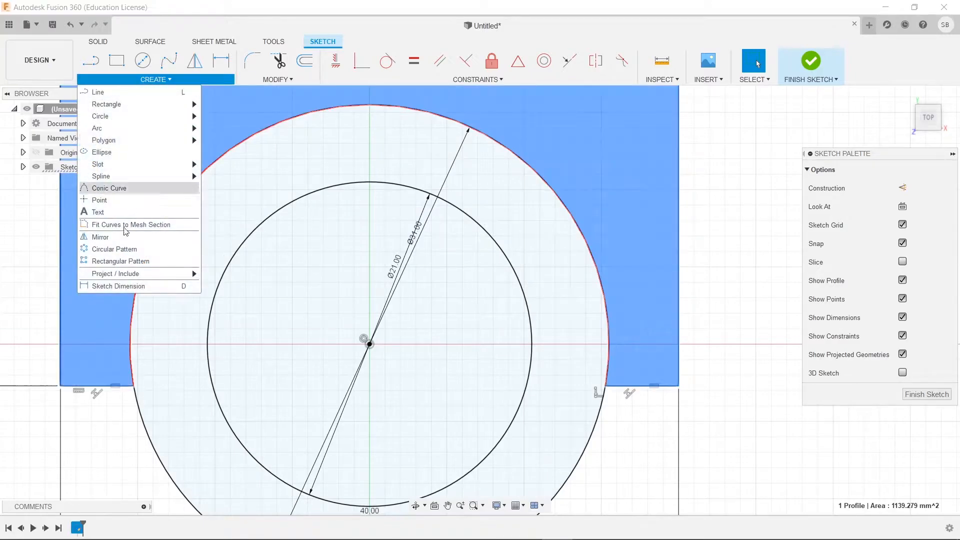
pyautogui.click(92, 393)
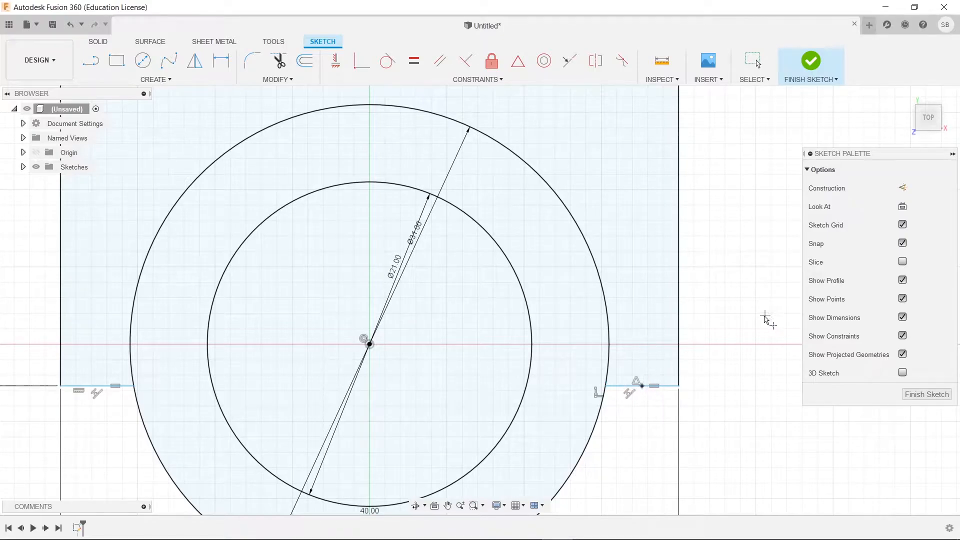
pyautogui.press('Escape')
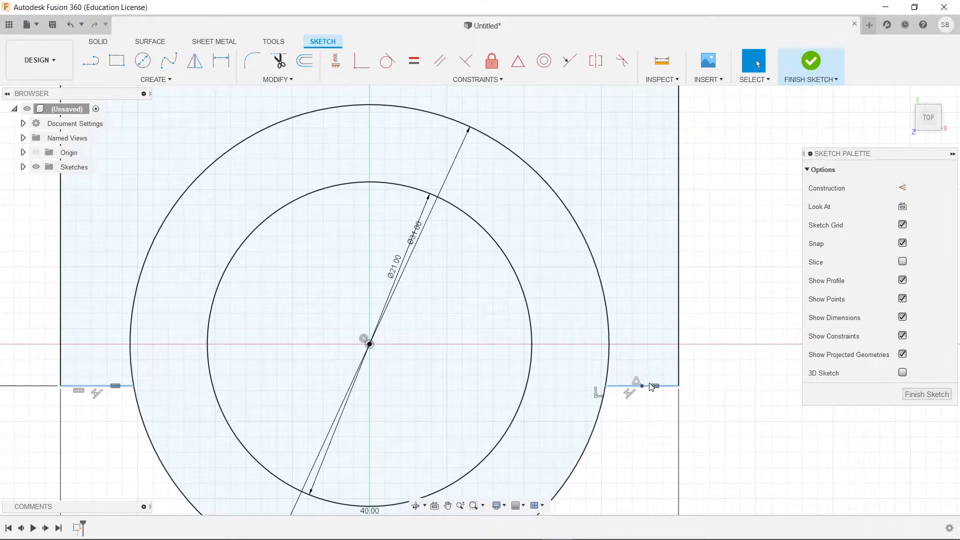
# Align the midpoint on the lower right segment with the circles' centre using a Horizontal/Vertical constraint, and finish the sketch
pyautogui.click(162, 80)
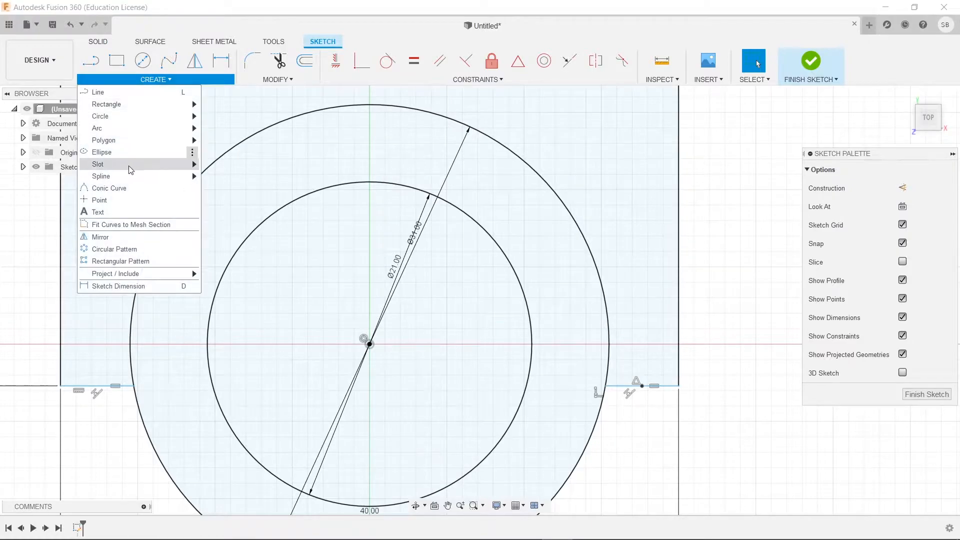
pyautogui.click(445, 80)
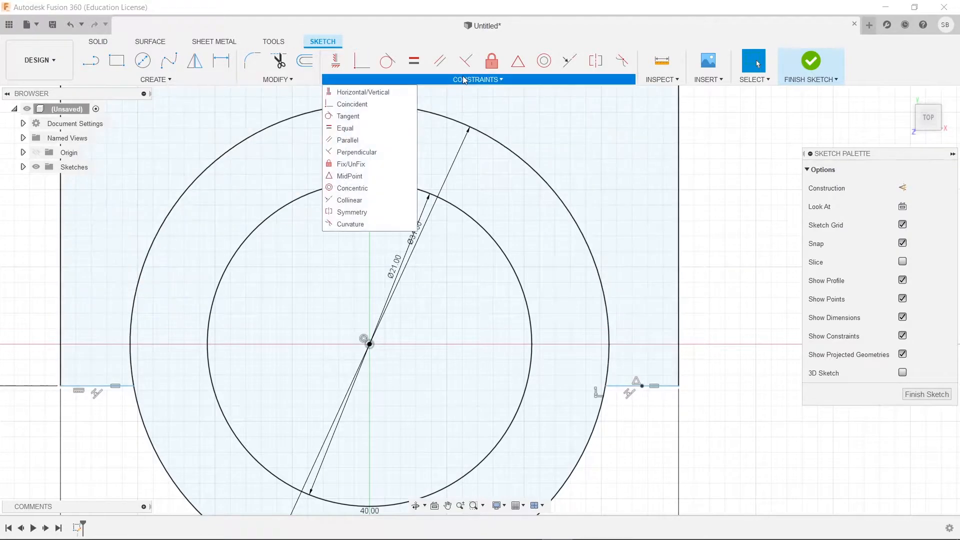
pyautogui.click(385, 92)
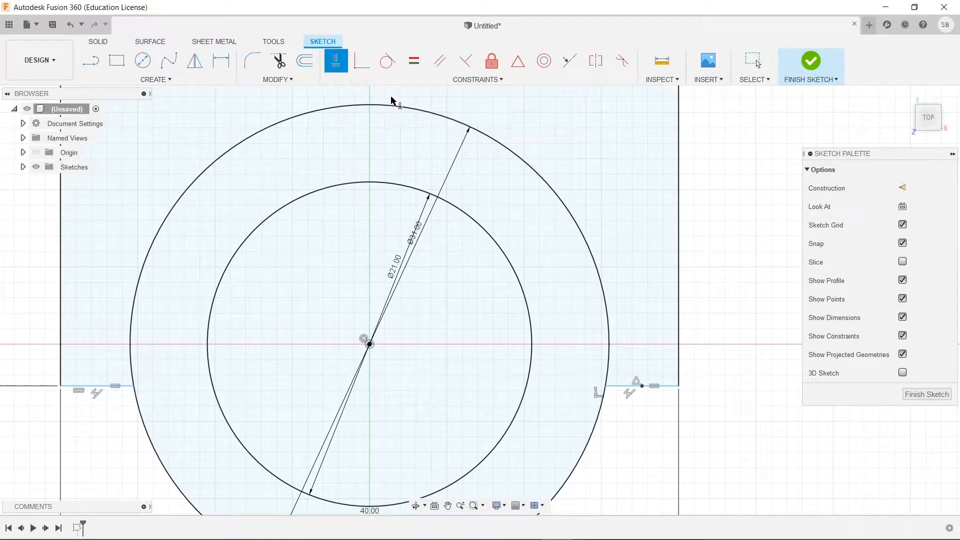
pyautogui.click(643, 386)
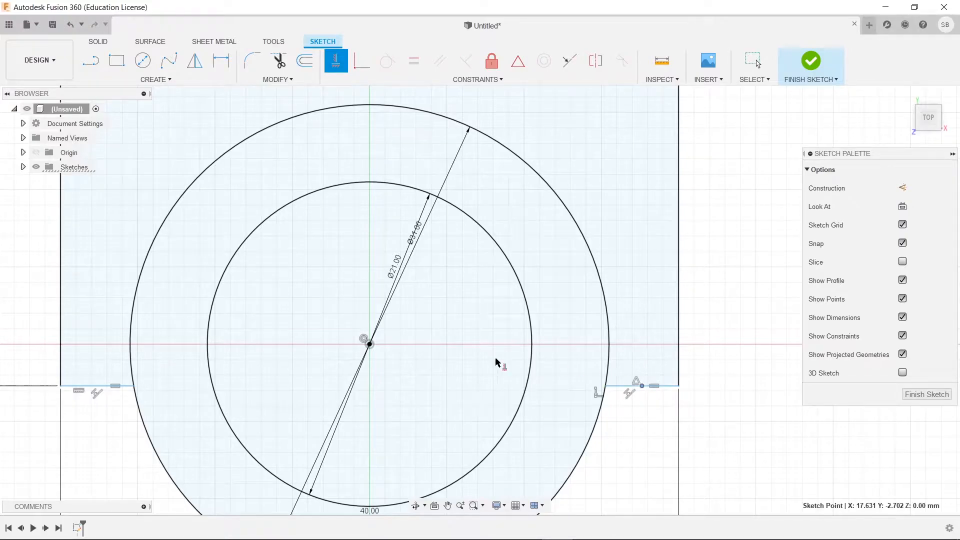
pyautogui.click(369, 344)
pyautogui.press('Escape')
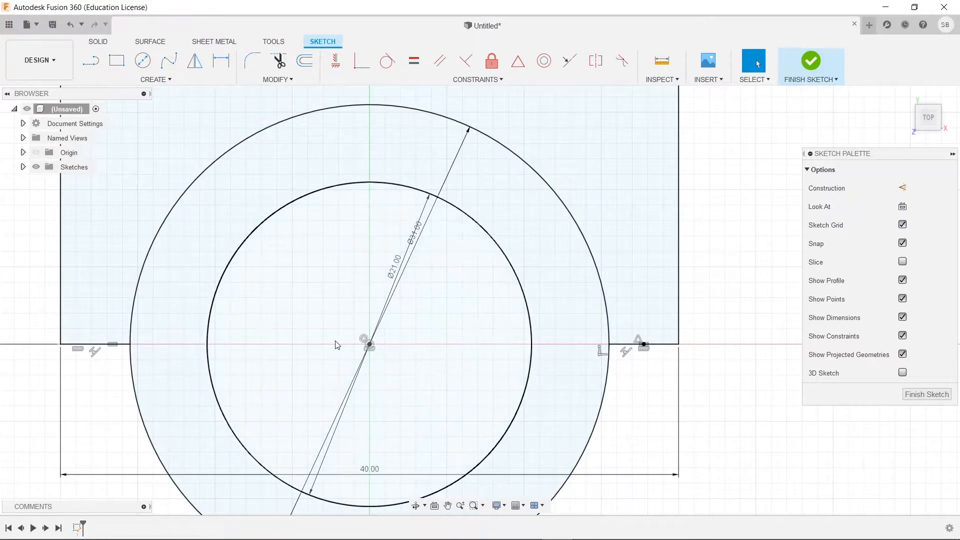
pyautogui.scroll(-5, 697, 362)
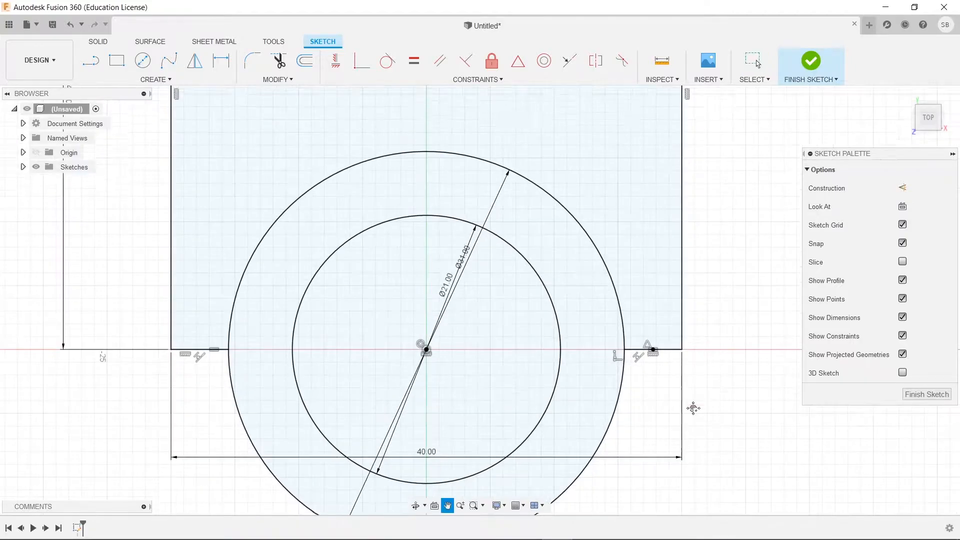
pyautogui.moveTo(718, 421); pyautogui.dragTo(713, 416, button='middle')
pyautogui.moveTo(777, 436); pyautogui.dragTo(688, 384, button='middle')
pyautogui.scroll(-3, 689, 382)
pyautogui.click(817, 58)
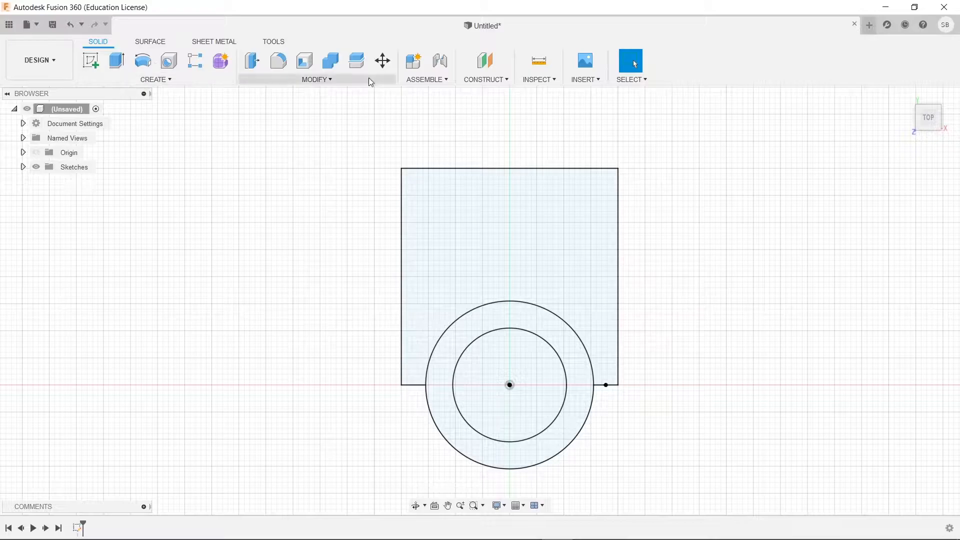
# Create an offset construction plane 10 mm from the square sketch profile
pyautogui.click(484, 61)
pyautogui.click(525, 239)
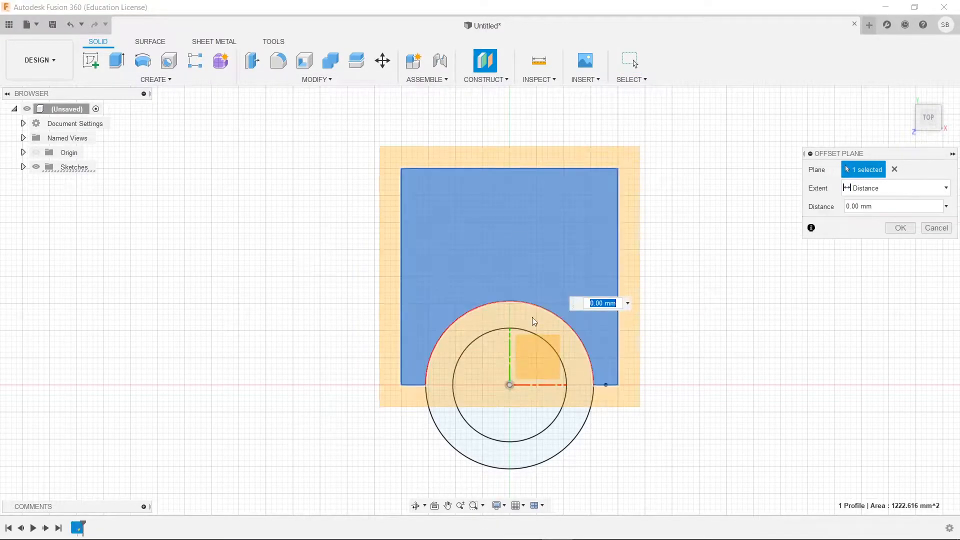
pyautogui.write('10')
pyautogui.press('Return')
# Start a sketch on the offset plane and draw a 26 mm diameter circle centred on the existing circles
pyautogui.moveTo(557, 369)
pyautogui.keyDown('shift'); pyautogui.mouseDown(button='middle')
pyautogui.moveTo(598, 326)
pyautogui.moveTo(475, 368)
pyautogui.mouseUp(button='middle'); pyautogui.keyUp('shift')
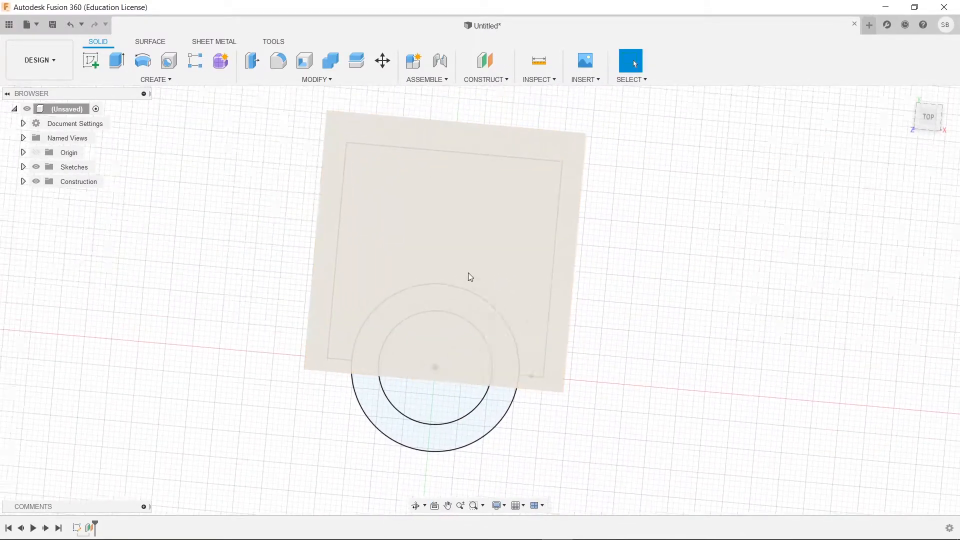
pyautogui.click(90, 61)
pyautogui.click(316, 192)
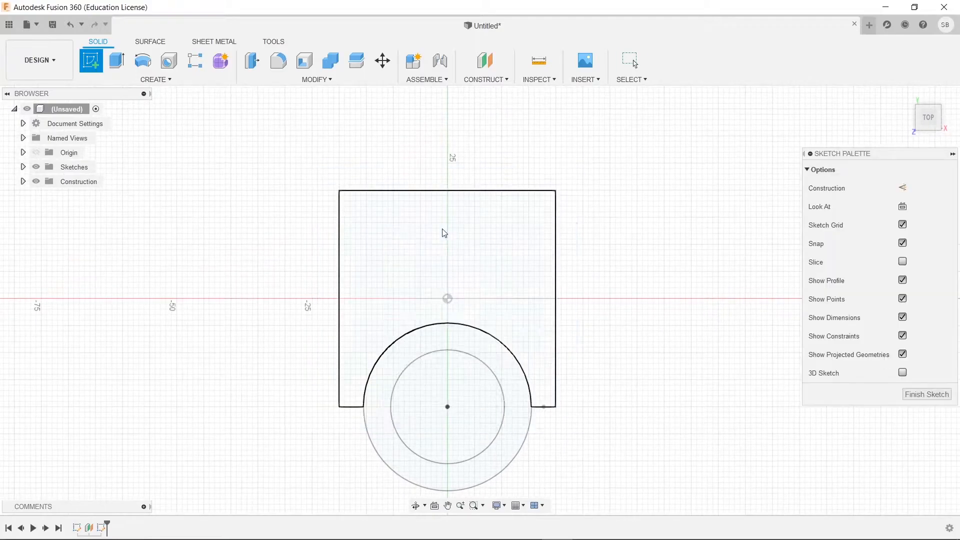
pyautogui.moveTo(550, 415); pyautogui.dragTo(547, 268, button='middle')
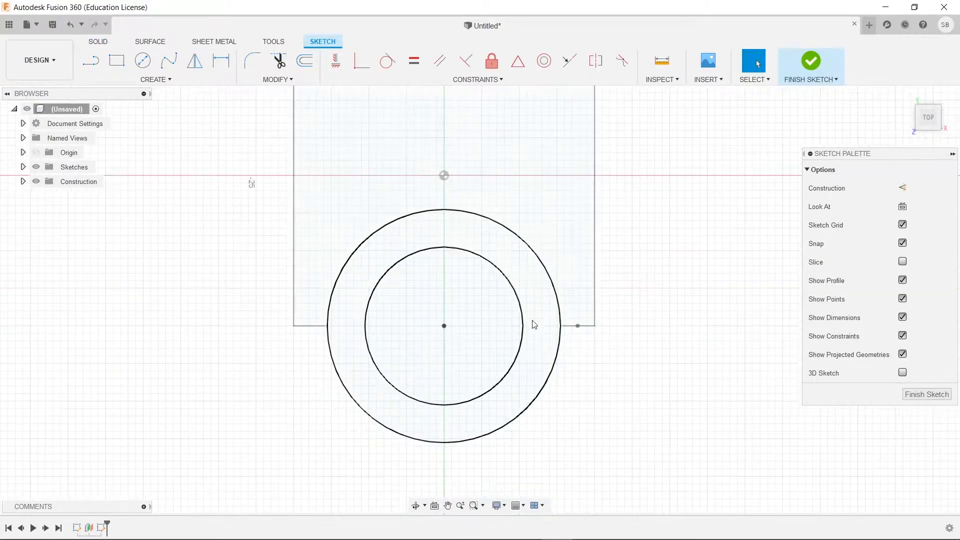
pyautogui.click(143, 61)
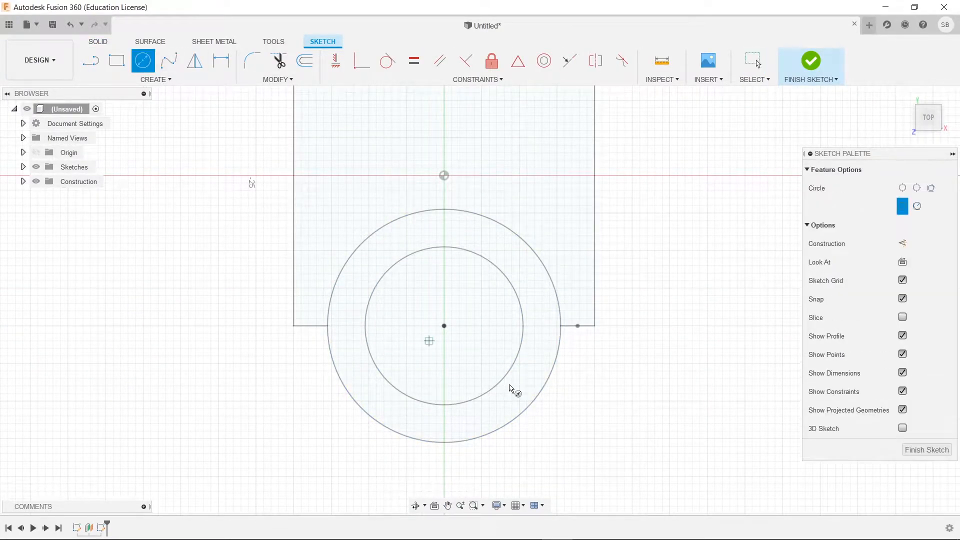
pyautogui.click(444, 324)
pyautogui.write('26')
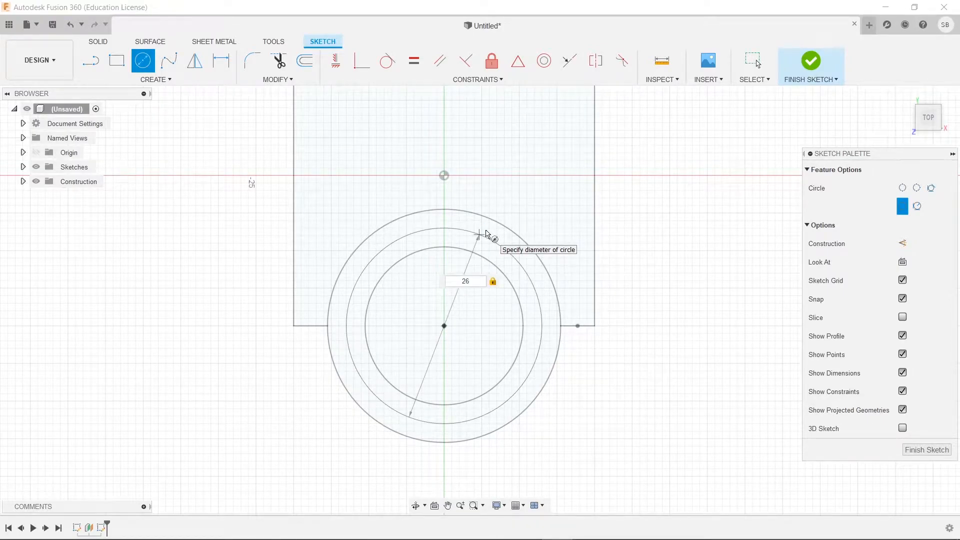
pyautogui.press('Return')
pyautogui.press('Escape')
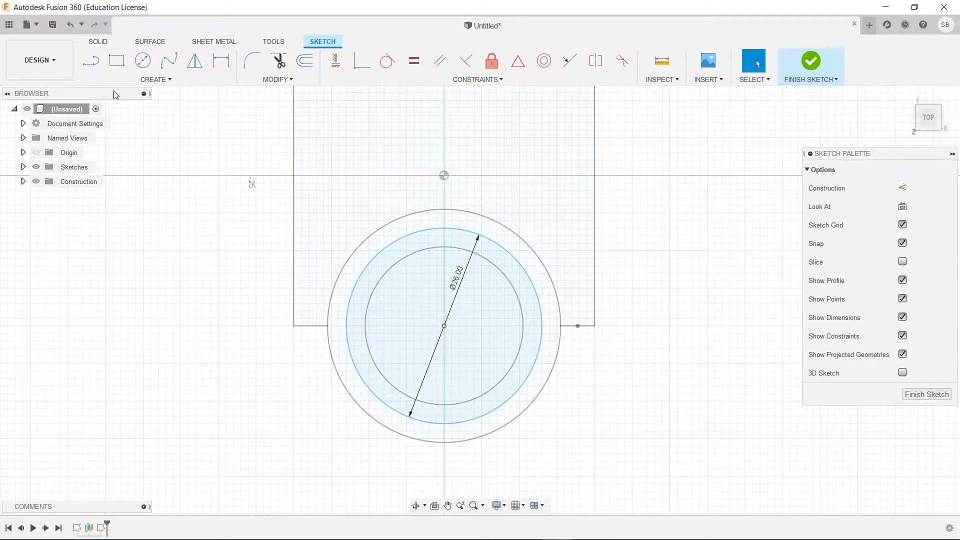
# Draw a 36 mm diameter circle concentric with the 26 mm circle in the offset-plane sketch
pyautogui.click(150, 72)
pyautogui.click(444, 325)
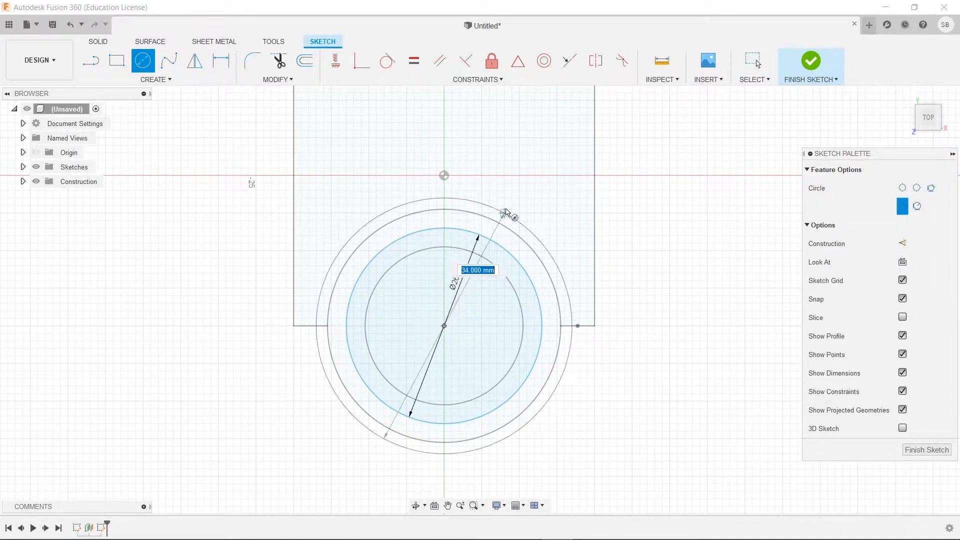
pyautogui.write('36')
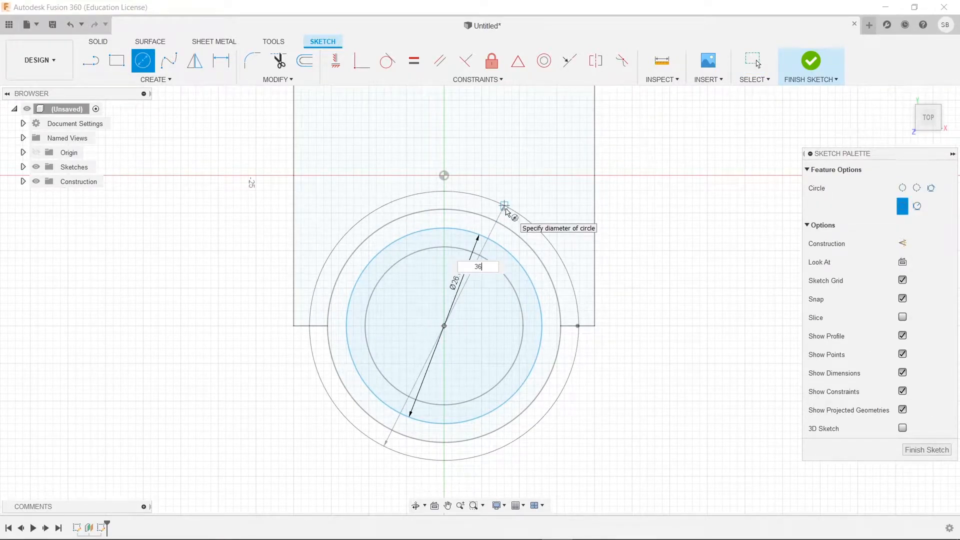
pyautogui.press('Return')
pyautogui.press('Escape')
# Extrude the square block profile with its circular cutout 40 mm as a new body
pyautogui.press('e')
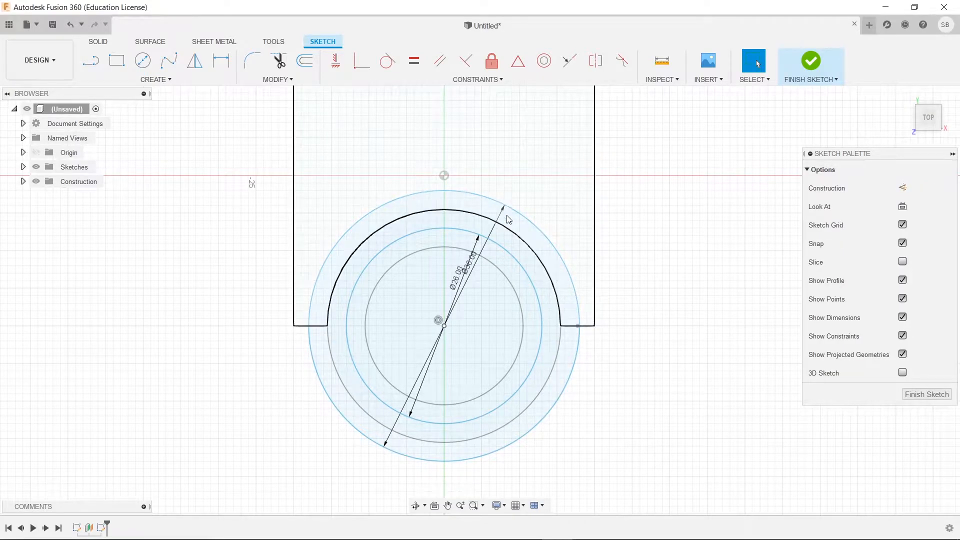
pyautogui.click(345, 343)
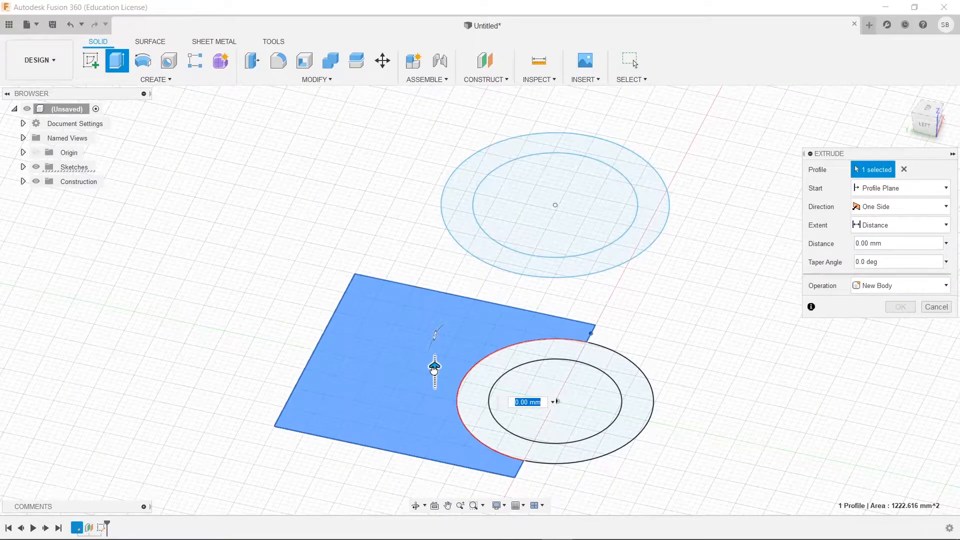
pyautogui.write('4')
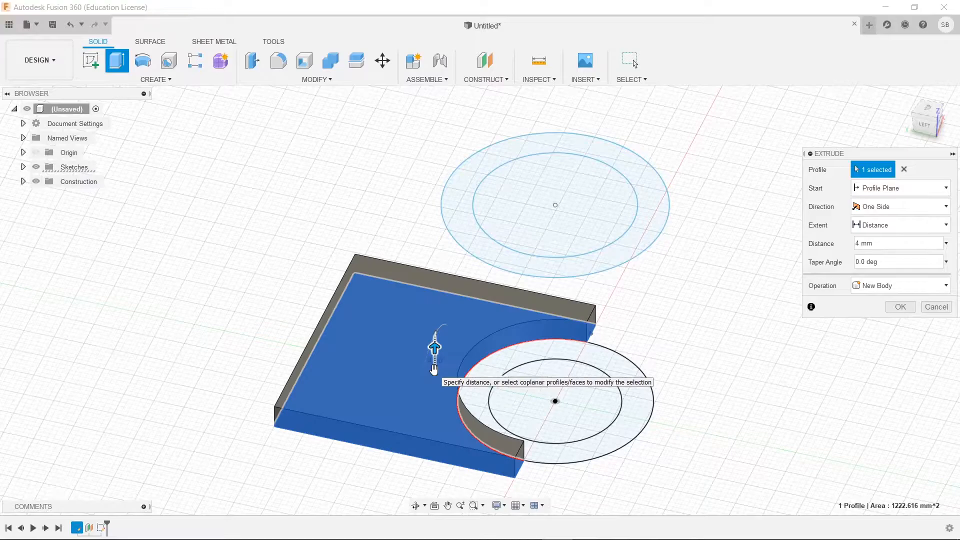
pyautogui.write('0')
pyautogui.press('Return')
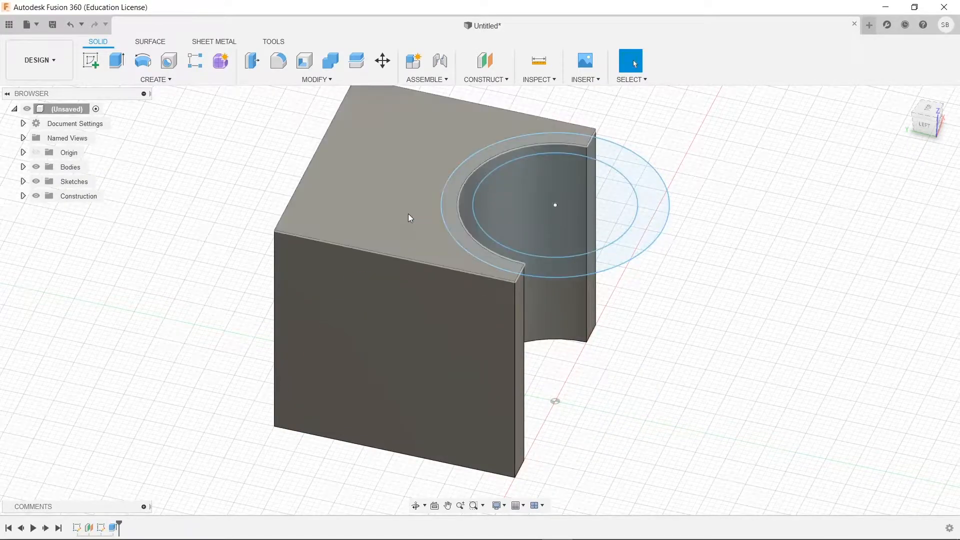
# Make the first sketch, containing the lower ring profile, visible again
pyautogui.keyDown('shift'); pyautogui.moveTo(611, 322); pyautogui.dragTo(629, 286, button='middle'); pyautogui.keyUp('shift')
pyautogui.keyDown('shift'); pyautogui.moveTo(409, 172); pyautogui.dragTo(605, 405, button='middle'); pyautogui.keyUp('shift')
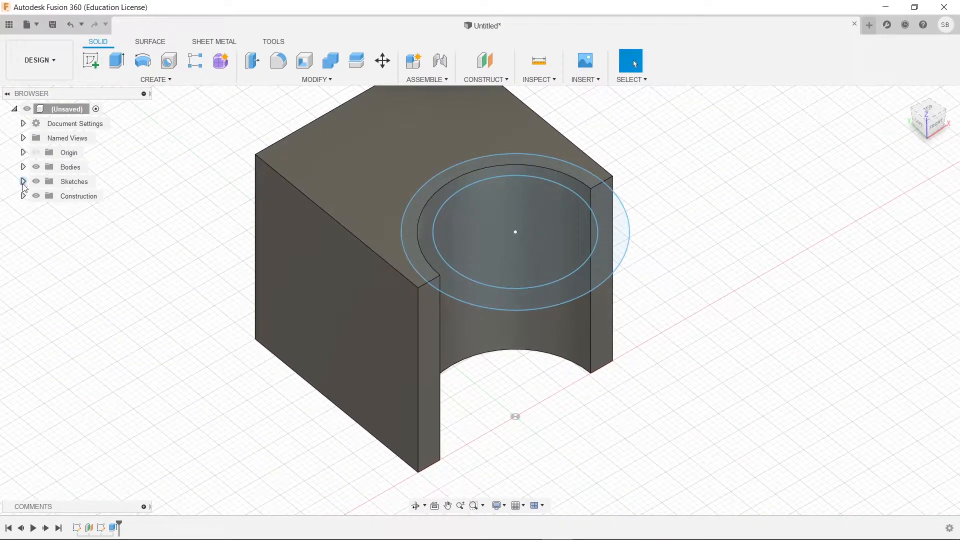
pyautogui.click(23, 181)
pyautogui.click(43, 196)
pyautogui.keyDown('shift'); pyautogui.moveTo(692, 424); pyautogui.dragTo(622, 415, button='middle'); pyautogui.keyUp('shift')
# Loft between the lower and upper ring profiles with the Join operation to merge the tapered sleeve with the block
pyautogui.click(122, 79)
pyautogui.click(115, 177)
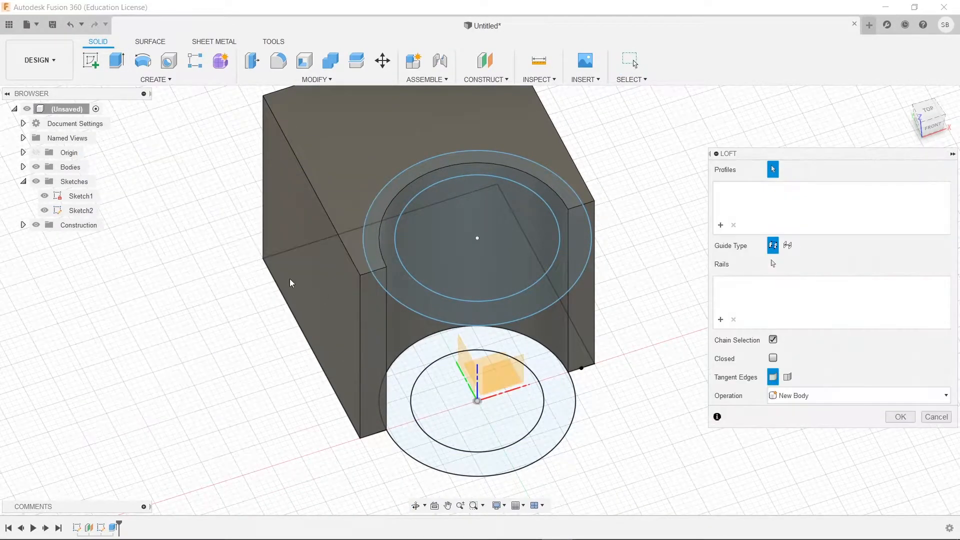
pyautogui.click(414, 341)
pyautogui.click(372, 271)
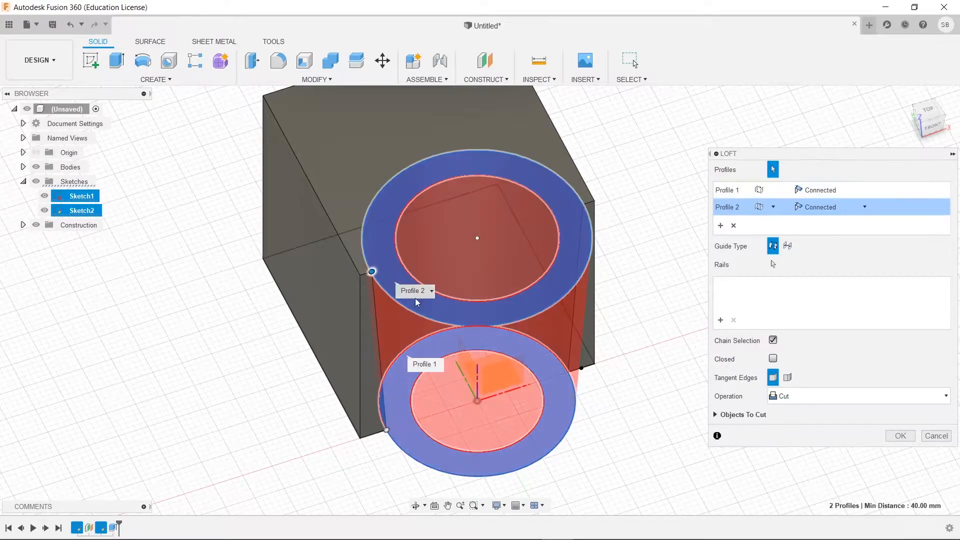
pyautogui.click(801, 411)
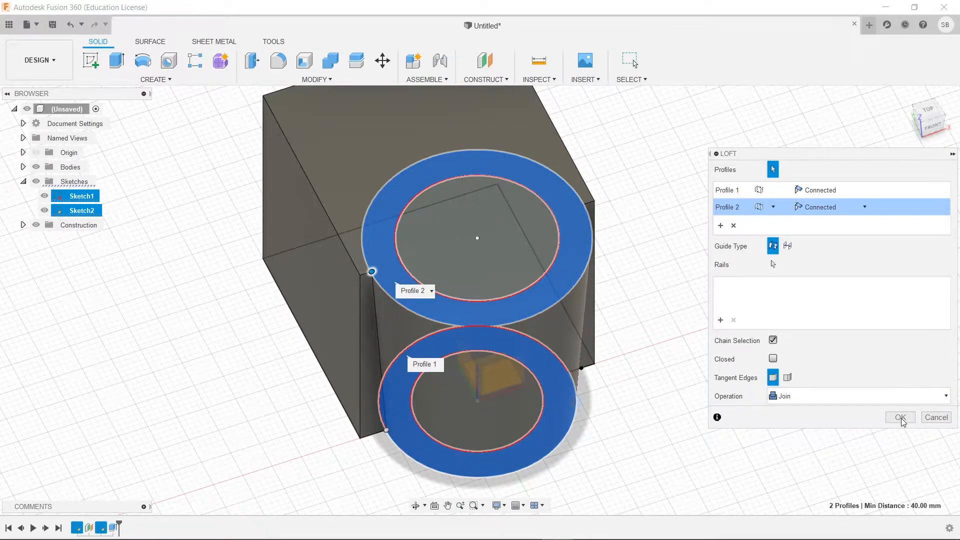
pyautogui.click(900, 418)
# Loft between the upper and lower inner circles to cut a tapered hole through the sleeve
pyautogui.keyDown('shift'); pyautogui.moveTo(709, 377); pyautogui.dragTo(596, 341, button='middle'); pyautogui.keyUp('shift')
pyautogui.click(45, 212)
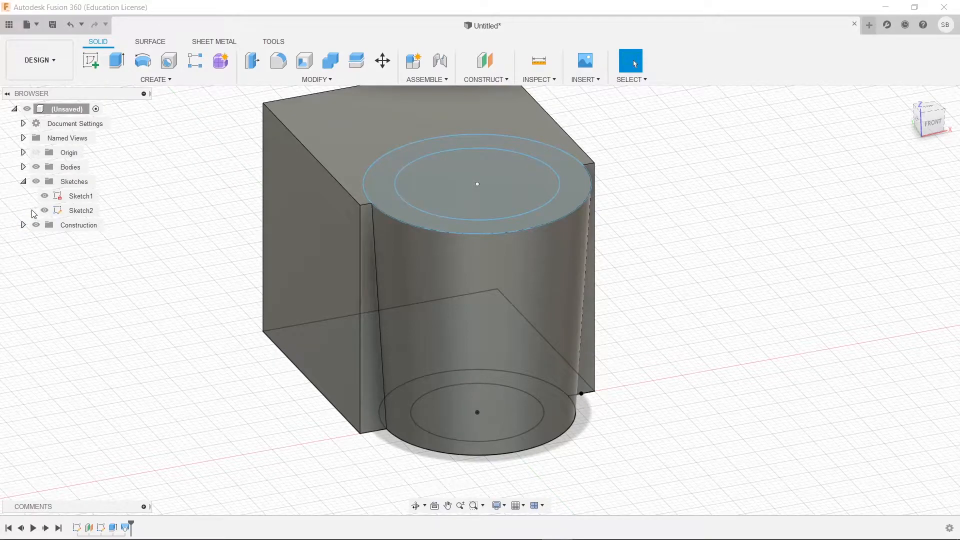
pyautogui.click(155, 80)
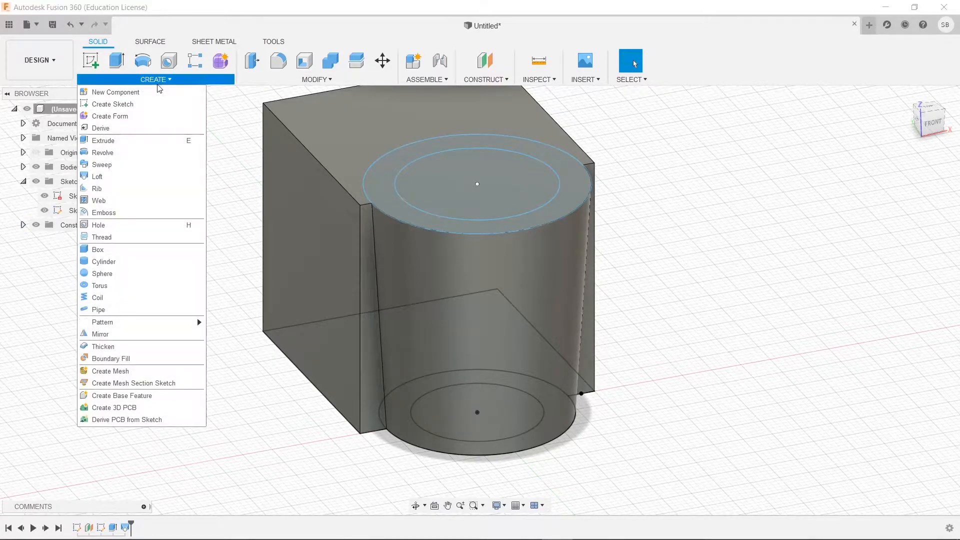
pyautogui.click(98, 176)
pyautogui.click(444, 181)
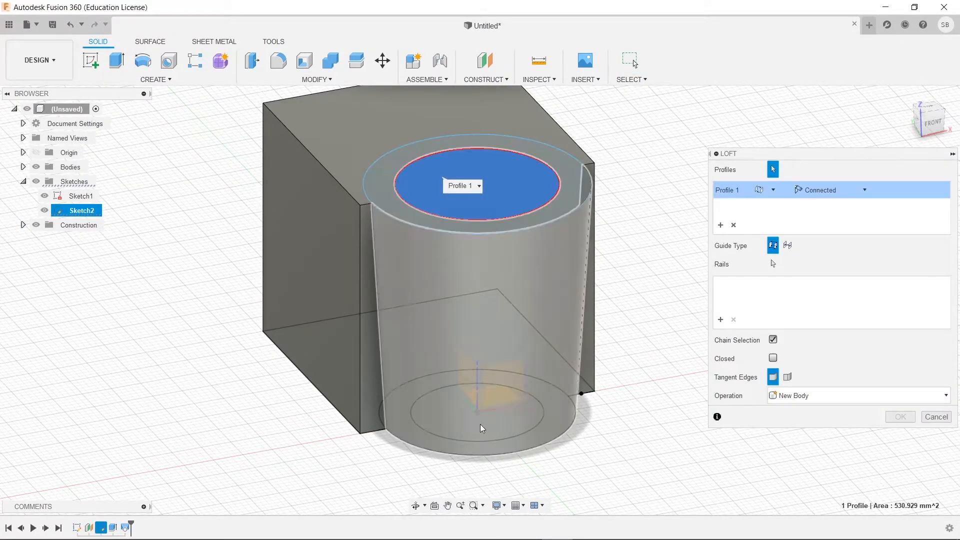
pyautogui.keyDown('shift'); pyautogui.moveTo(482, 429); pyautogui.dragTo(540, 353, button='middle'); pyautogui.keyUp('shift')
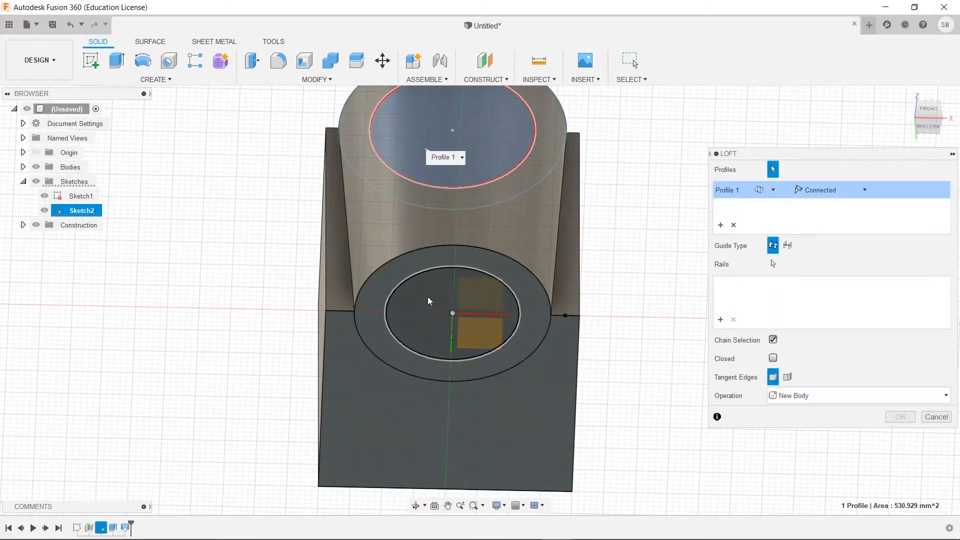
pyautogui.click(424, 299)
pyautogui.click(896, 435)
# Hide both sketches, leaving only the solid body on display
pyautogui.keyDown('shift'); pyautogui.moveTo(678, 261); pyautogui.dragTo(662, 326, button='middle'); pyautogui.keyUp('shift')
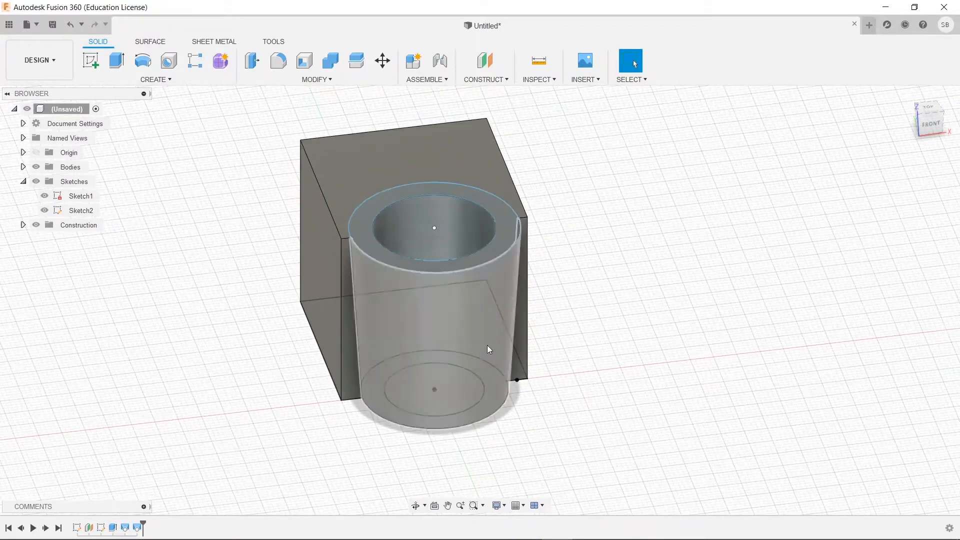
pyautogui.click(45, 211)
pyautogui.click(45, 196)
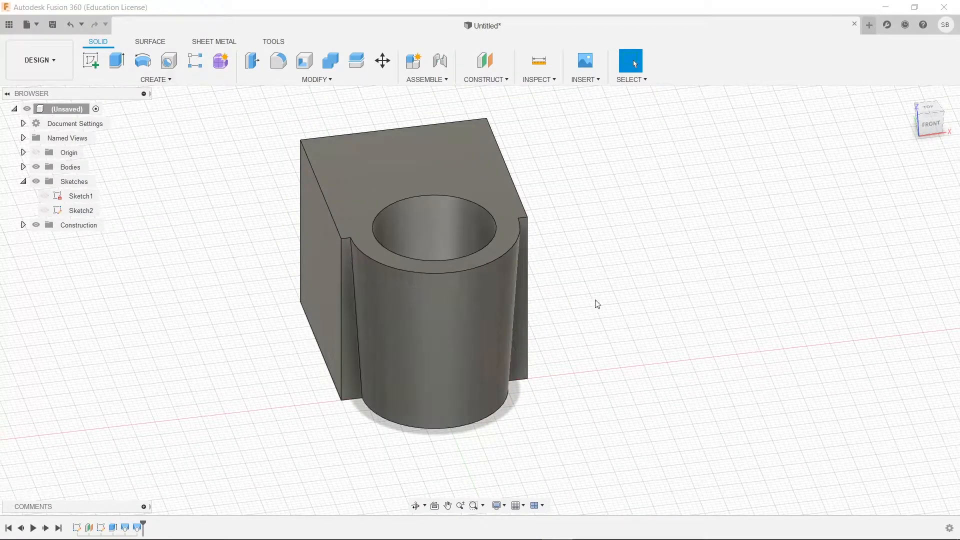
# Switch to the reference photo IMG_8379.jpg, examine the shower head's handle and hose, and minimise it again
pyautogui.keyDown('shift'); pyautogui.moveTo(606, 302); pyautogui.dragTo(607, 344, button='middle'); pyautogui.keyUp('shift')
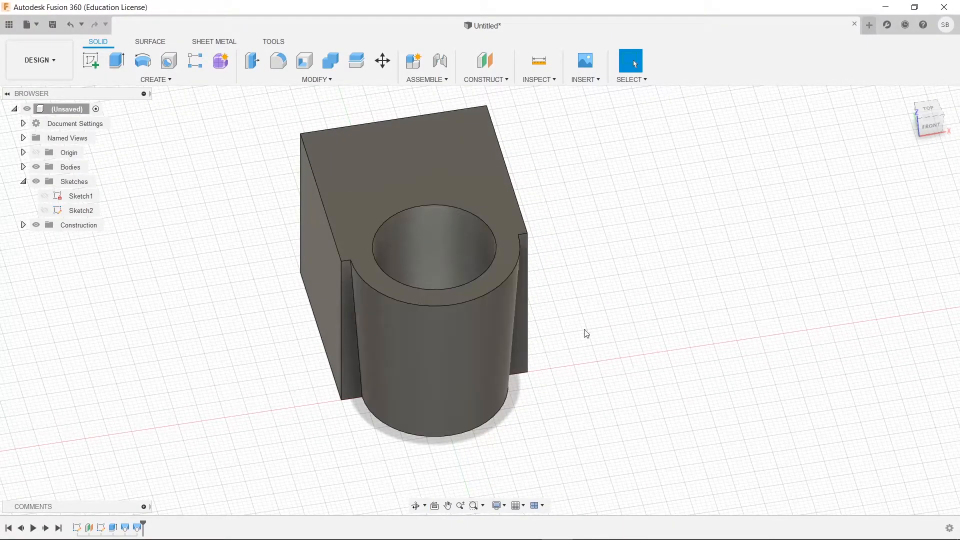
pyautogui.click(580, 529)
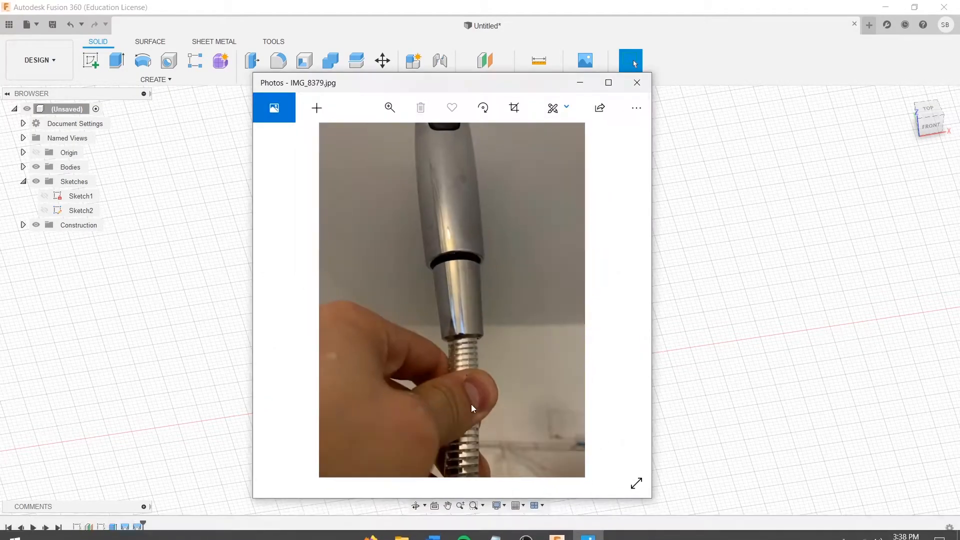
pyautogui.click(580, 83)
# Create a construction plane tangent to the sleeve's outer tapered face at an angle of 0 degrees
pyautogui.keyDown('shift'); pyautogui.moveTo(639, 418); pyautogui.dragTo(653, 330, button='middle'); pyautogui.keyUp('shift')
pyautogui.scroll(3, 416, 272)
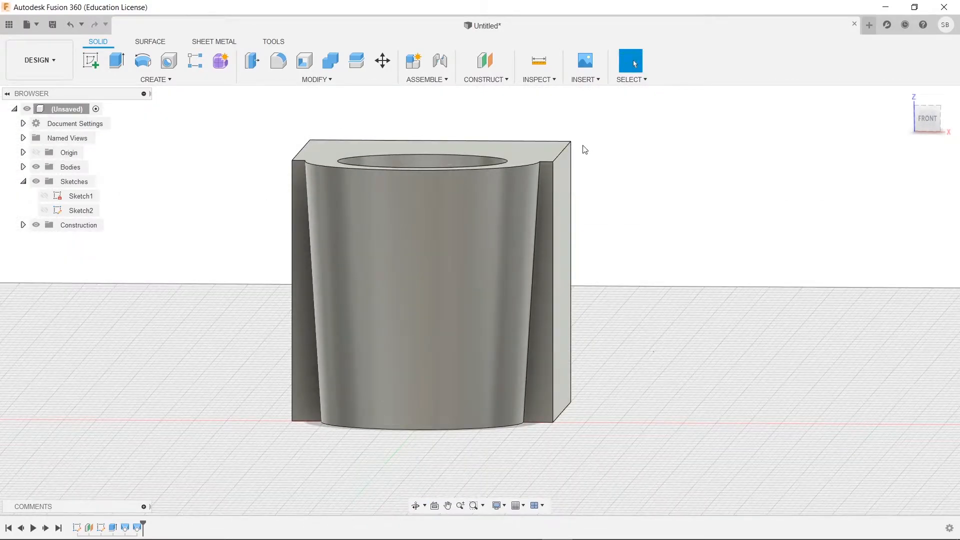
pyautogui.click(486, 80)
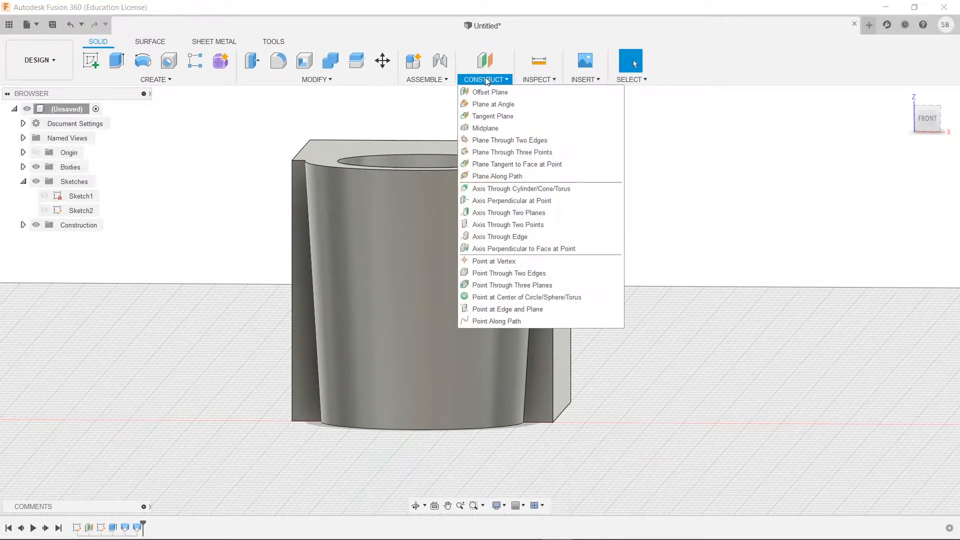
pyautogui.click(505, 116)
pyautogui.click(411, 260)
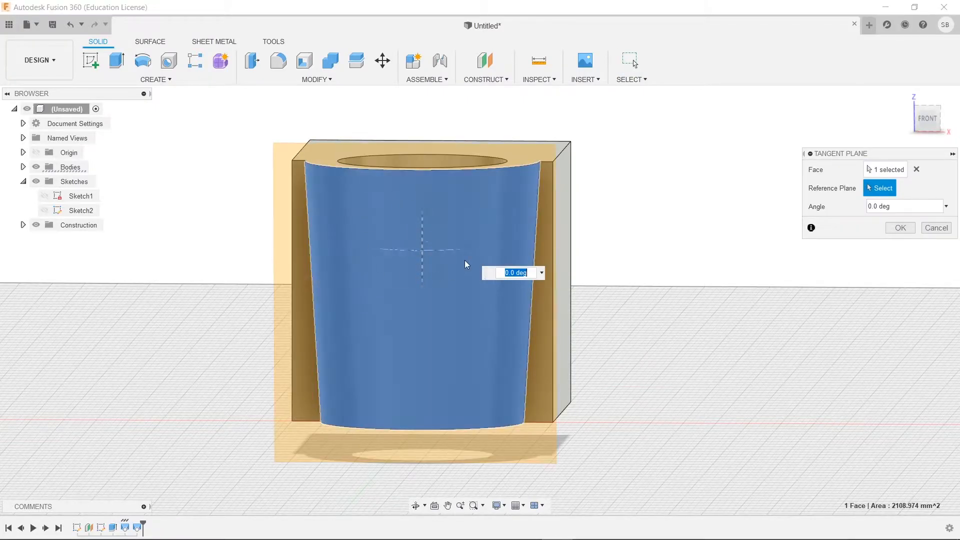
pyautogui.keyDown('shift'); pyautogui.moveTo(472, 319); pyautogui.dragTo(450, 340, button='middle'); pyautogui.keyUp('shift')
pyautogui.click(899, 229)
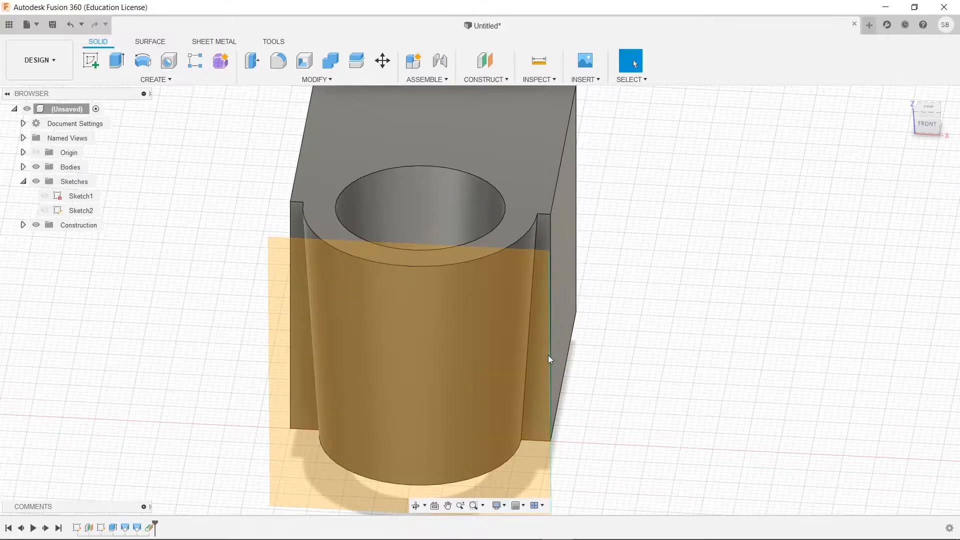
# Start a new sketch on the tangent plane in front of the sleeve
pyautogui.click(90, 60)
pyautogui.click(426, 357)
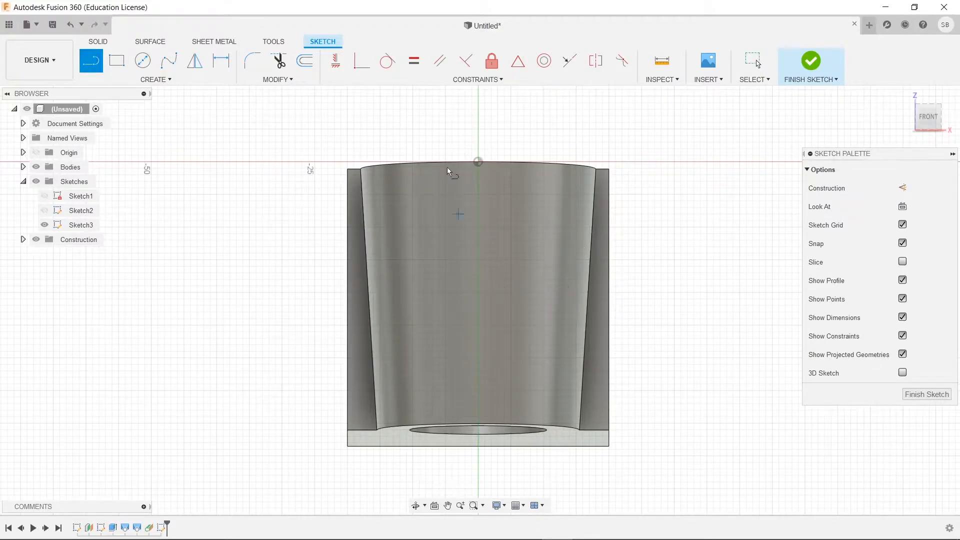
pyautogui.click(478, 163)
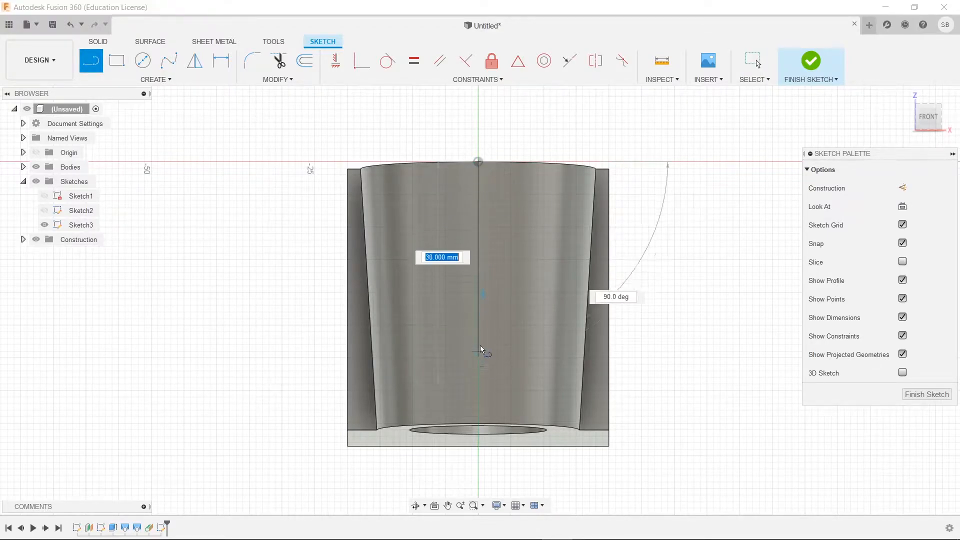
pyautogui.press('Escape')
pyautogui.moveTo(505, 248)
pyautogui.mouseDown(button='middle')
pyautogui.moveTo(502, 267)
pyautogui.moveTo(501, 249)
pyautogui.mouseUp(button='middle')
pyautogui.scroll(3, 490, 233)
pyautogui.scroll(-1, 517, 327)
pyautogui.moveTo(519, 330); pyautogui.dragTo(517, 299, button='middle')
pyautogui.scroll(1, 517, 299)
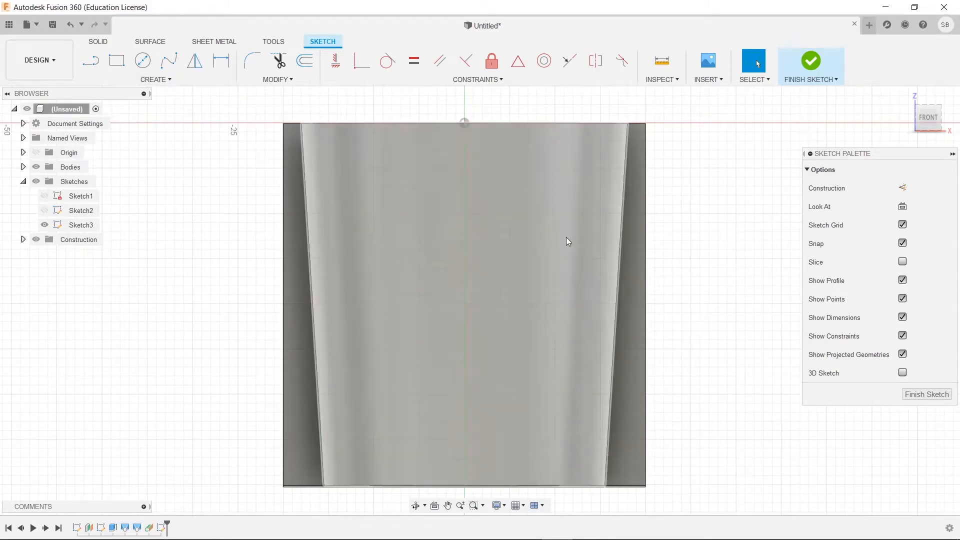
pyautogui.moveTo(683, 232); pyautogui.dragTo(668, 226, button='middle')
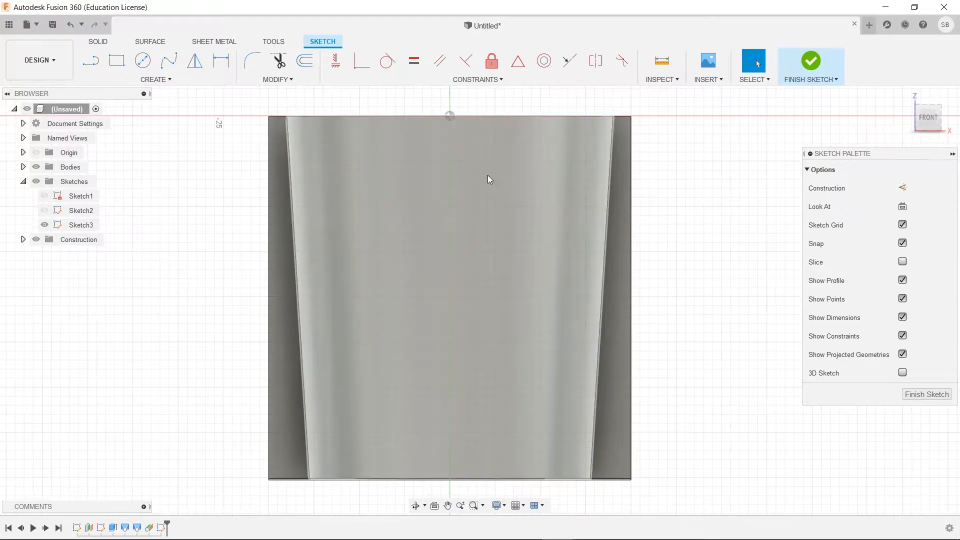
pyautogui.moveTo(525, 220)
pyautogui.keyDown('shift'); pyautogui.mouseDown(button='middle')
pyautogui.moveTo(520, 210)
pyautogui.moveTo(526, 216)
pyautogui.mouseUp(button='middle'); pyautogui.keyUp('shift')
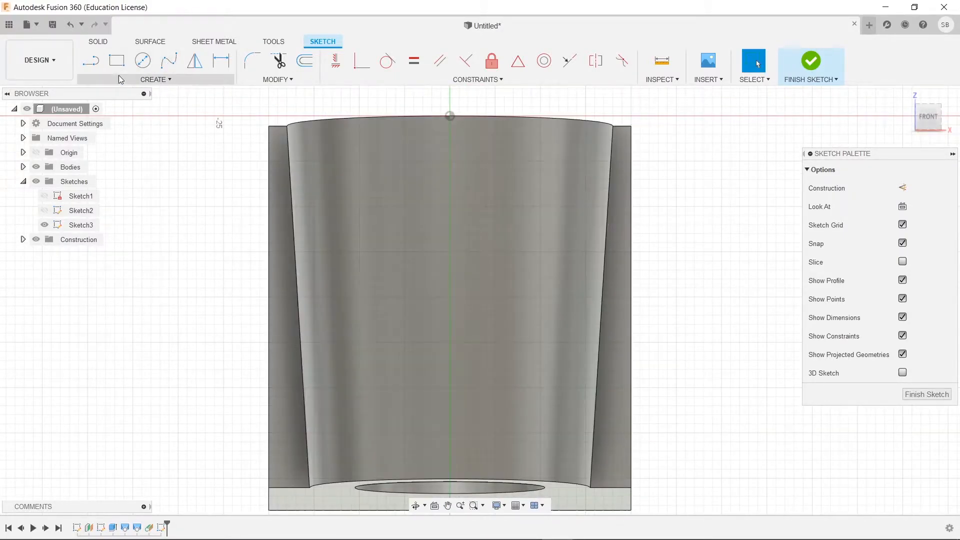
# Draw a vertical construction line from the sketch origin to partway along the sleeve's face
pyautogui.press('x')
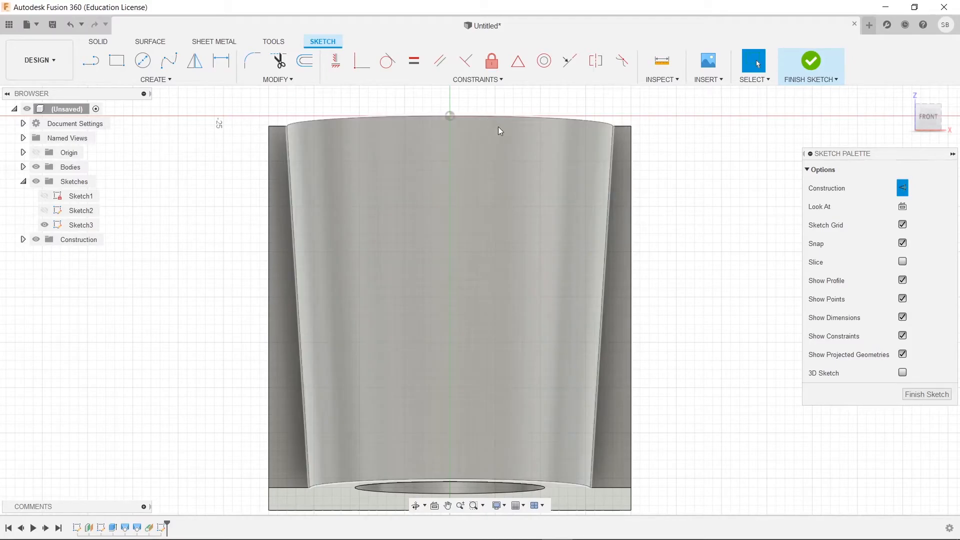
pyautogui.press('l')
pyautogui.click(450, 116)
pyautogui.click(450, 279)
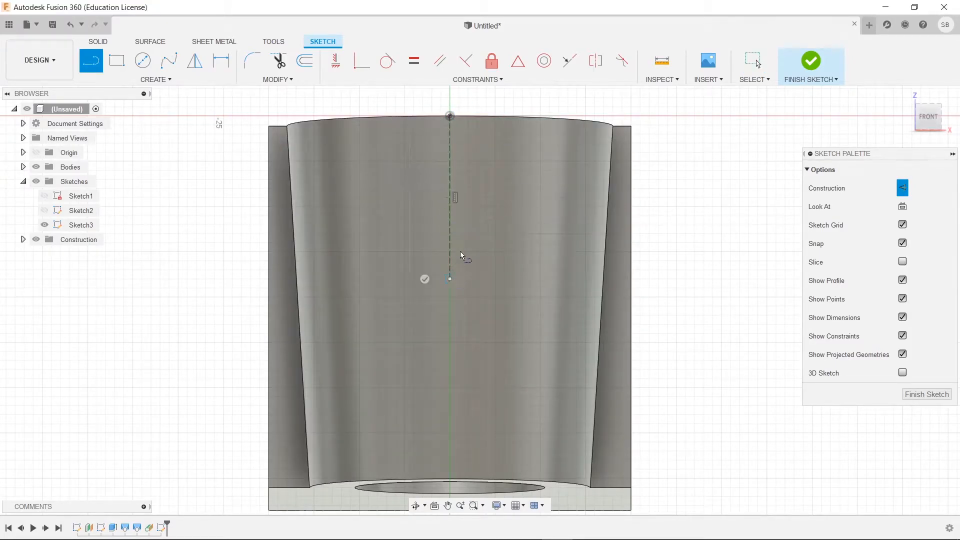
pyautogui.press('Escape')
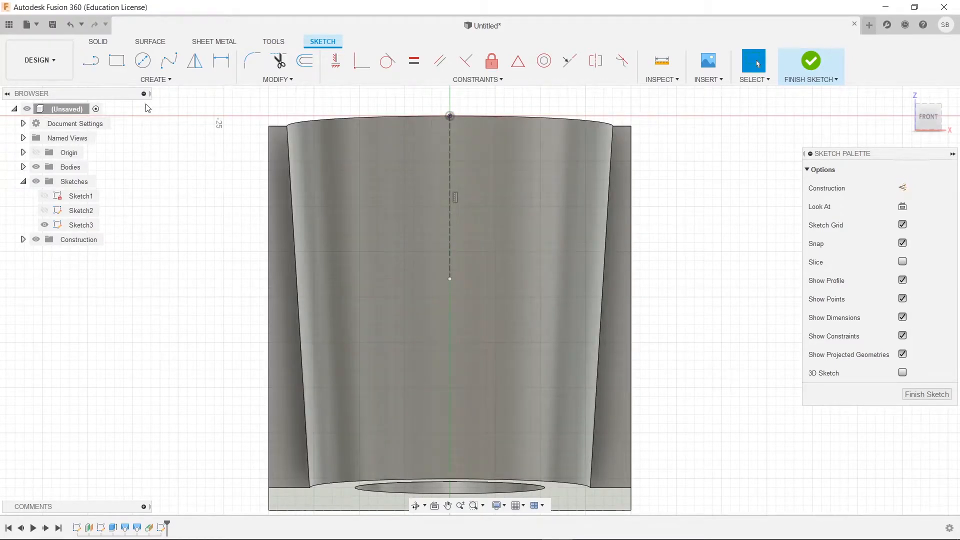
# Draw two vertical solid lines along the sleeve's face, one on each side of the construction line, starting beyond its upper edge
pyautogui.click(99, 66)
pyautogui.click(418, 109)
pyautogui.click(418, 423)
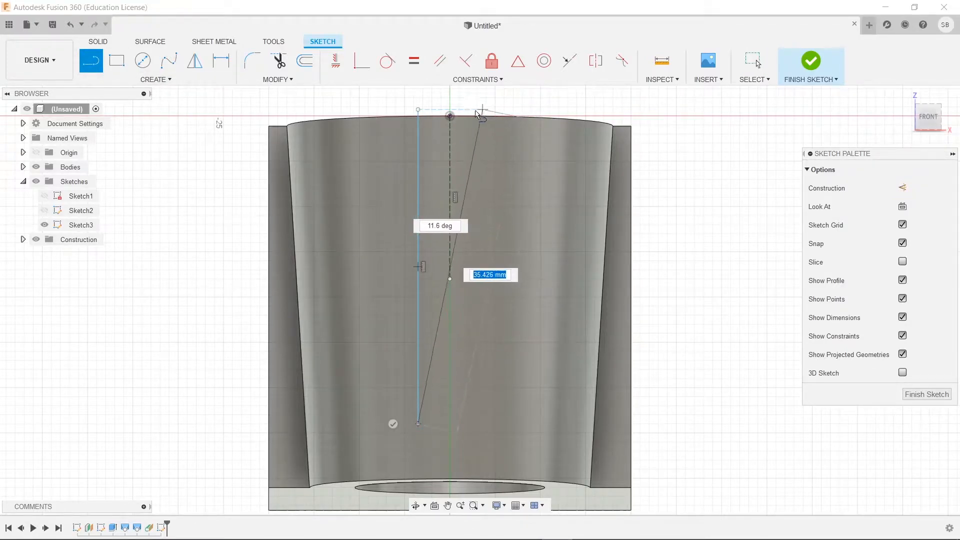
pyautogui.press('Escape')
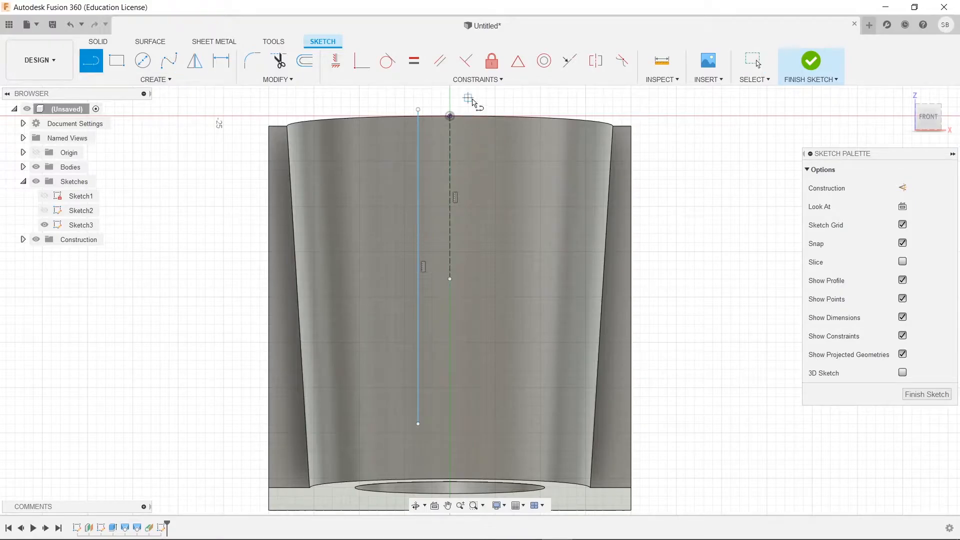
pyautogui.click(477, 107)
pyautogui.click(477, 496)
pyautogui.press('Escape')
pyautogui.press('Escape')
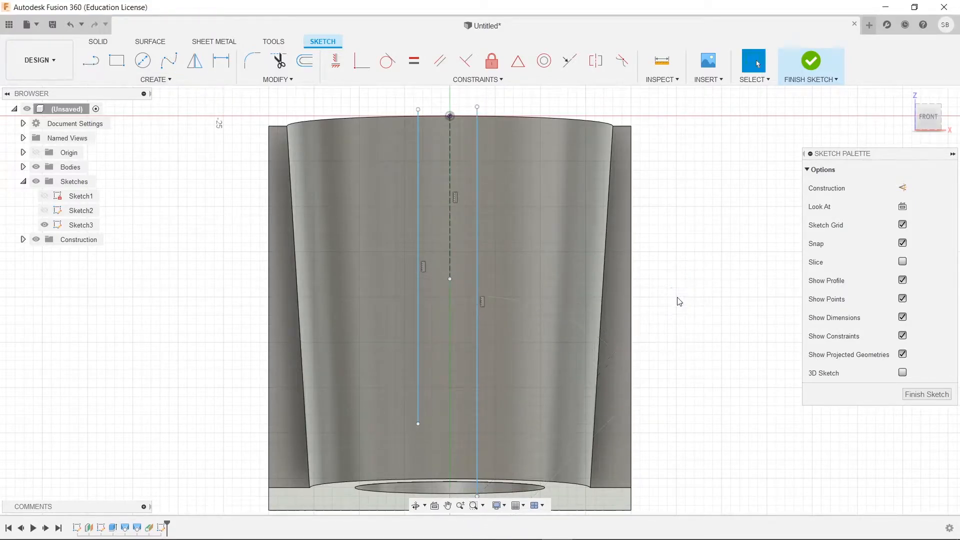
# Stretch the shorter vertical line past the sleeve's lower edge and align its upper endpoint with the other line's
pyautogui.moveTo(677, 287); pyautogui.dragTo(680, 309, button='middle')
pyautogui.moveTo(669, 360); pyautogui.dragTo(672, 310, button='middle')
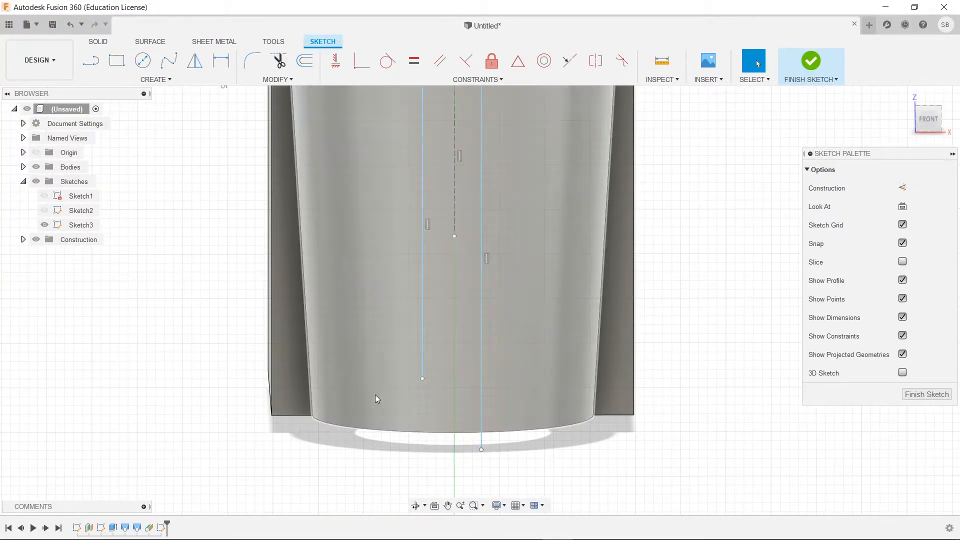
pyautogui.click(422, 379)
pyautogui.press('m')
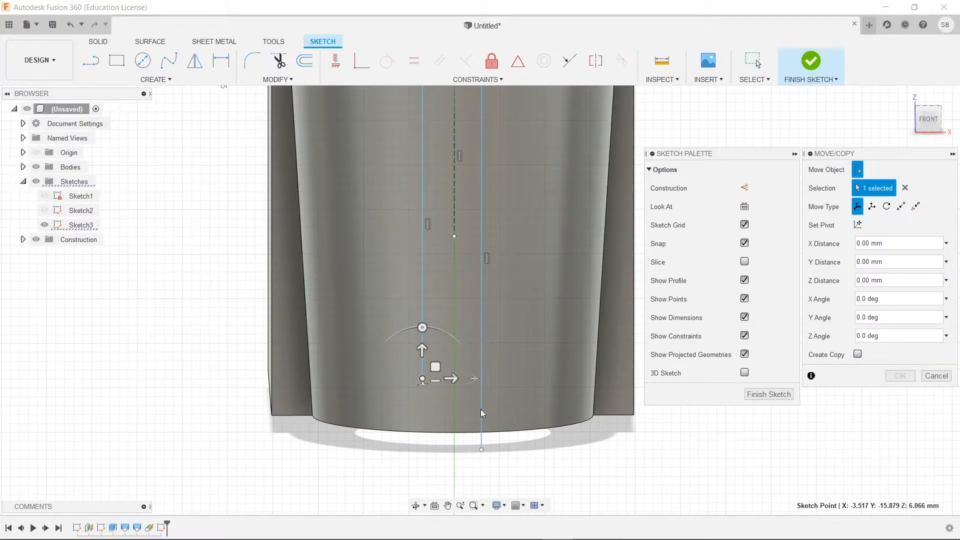
pyautogui.press('Escape')
pyautogui.moveTo(422, 381); pyautogui.dragTo(423, 444)
pyautogui.scroll(-2, 461, 366)
pyautogui.moveTo(499, 281); pyautogui.dragTo(502, 296, button='middle')
pyautogui.moveTo(430, 142); pyautogui.dragTo(430, 138)
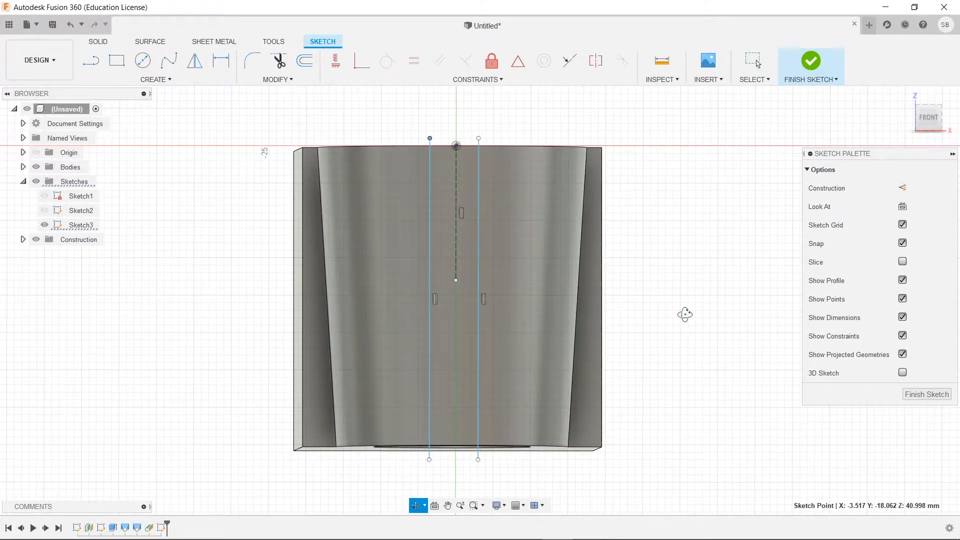
pyautogui.press('Escape')
pyautogui.scroll(3, 529, 281)
pyautogui.scroll(-2, 528, 344)
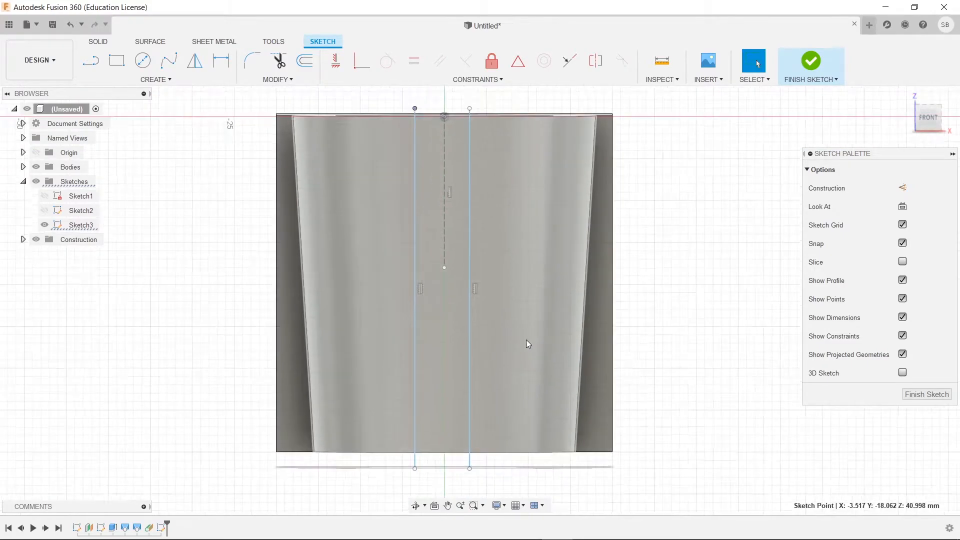
# Dimension the left vertical line 7.5 mm from the construction line
pyautogui.click(445, 215)
pyautogui.press('d')
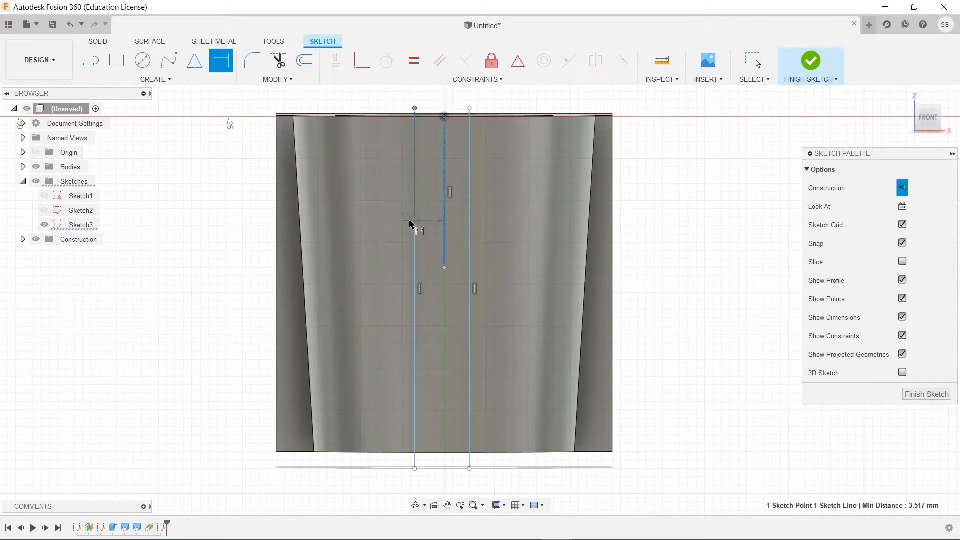
pyautogui.click(414, 225)
pyautogui.click(434, 103)
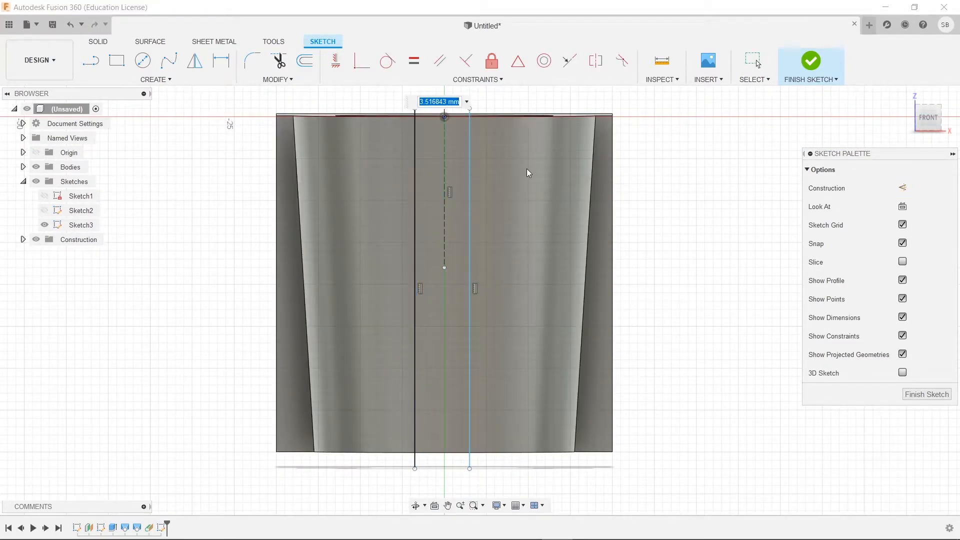
pyautogui.write('7.5')
pyautogui.press('Return')
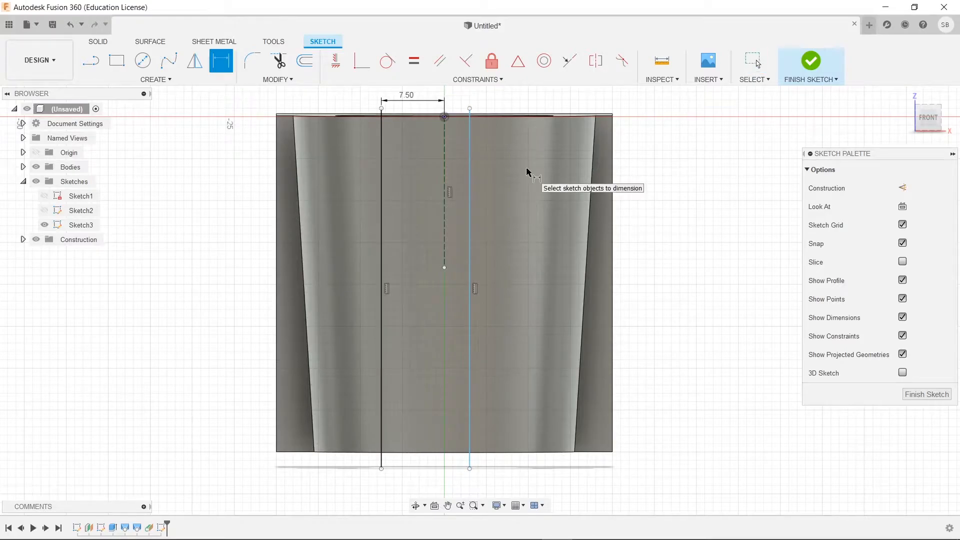
# Dimension the right vertical line 7.5 mm from the construction line
pyautogui.click(447, 210)
pyautogui.click(470, 208)
pyautogui.click(474, 125)
pyautogui.write('7.5')
pyautogui.press('Return')
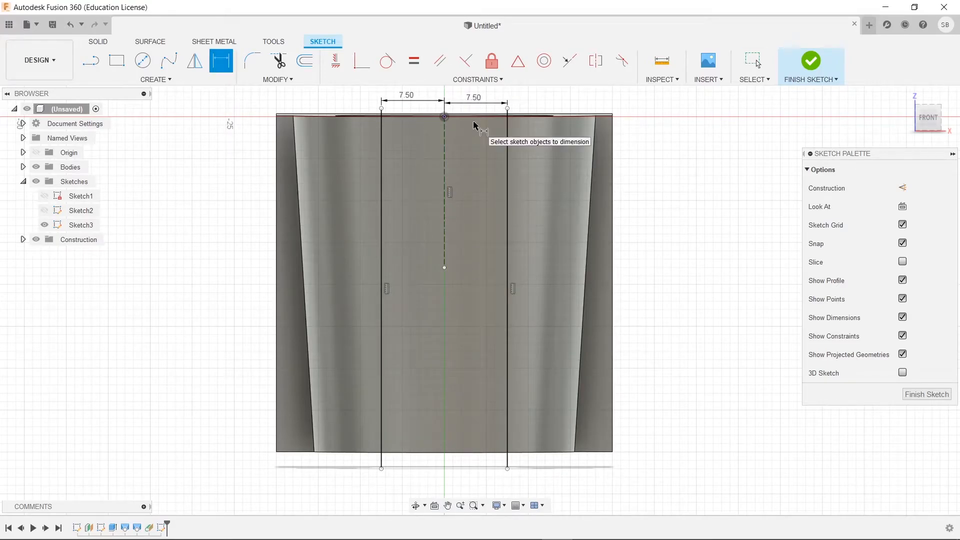
# Close the slot profile with horizontal lines joining the vertical lines' upper and lower ends, and finish the sketch
pyautogui.click(93, 63)
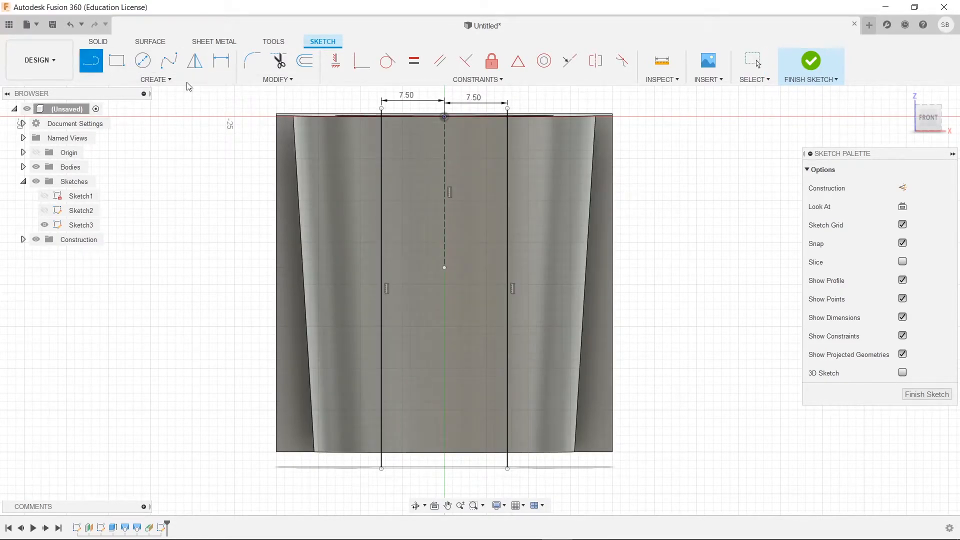
pyautogui.click(382, 109)
pyautogui.click(507, 469)
pyautogui.click(381, 468)
pyautogui.press('Escape')
pyautogui.click(811, 61)
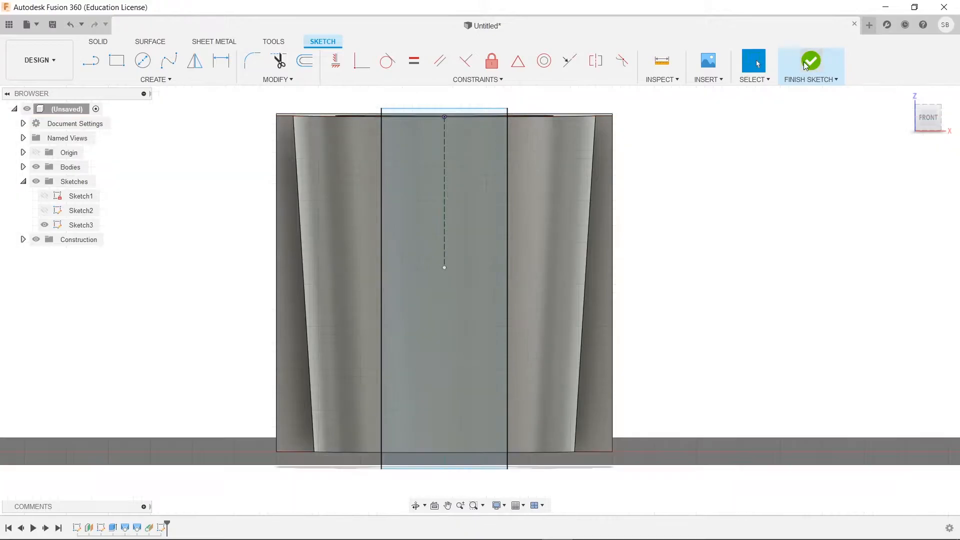
# Extrude the slot profile -17 mm as a cut through the sleeve's front wall
pyautogui.click(116, 70)
pyautogui.click(469, 250)
pyautogui.click(475, 235)
pyautogui.keyDown('shift'); pyautogui.moveTo(475, 233); pyautogui.dragTo(481, 320, button='middle'); pyautogui.keyUp('shift')
pyautogui.moveTo(531, 377); pyautogui.dragTo(473, 307)
pyautogui.keyDown('shift'); pyautogui.moveTo(552, 367); pyautogui.dragTo(632, 369, button='middle'); pyautogui.keyUp('shift')
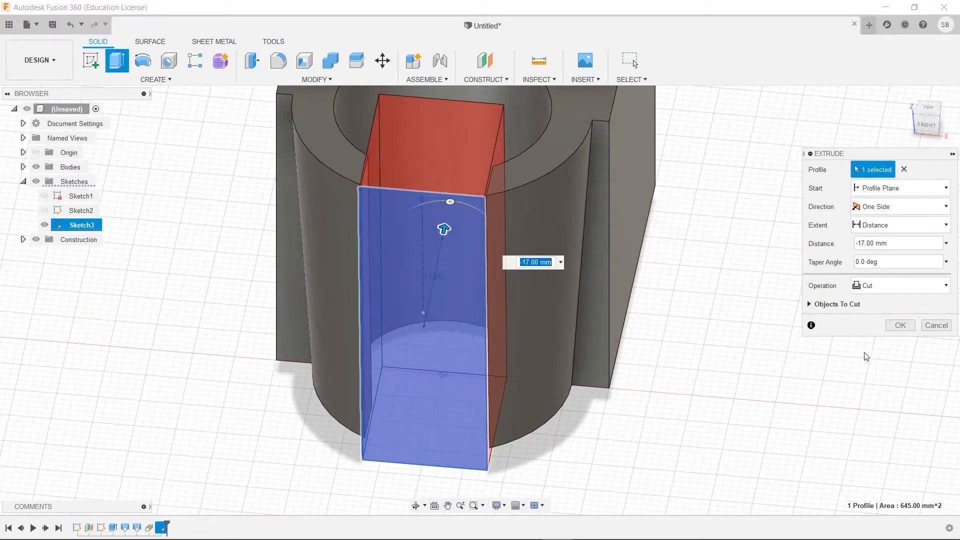
pyautogui.click(901, 325)
# Sketch a 22 mm diameter circle on the block's flat left side face and move it fully inside the face
pyautogui.moveTo(703, 373)
pyautogui.keyDown('shift'); pyautogui.mouseDown(button='middle')
pyautogui.moveTo(714, 355)
pyautogui.moveTo(623, 308)
pyautogui.moveTo(630, 385)
pyautogui.moveTo(664, 399)
pyautogui.moveTo(699, 378)
pyautogui.mouseUp(button='middle'); pyautogui.keyUp('shift')
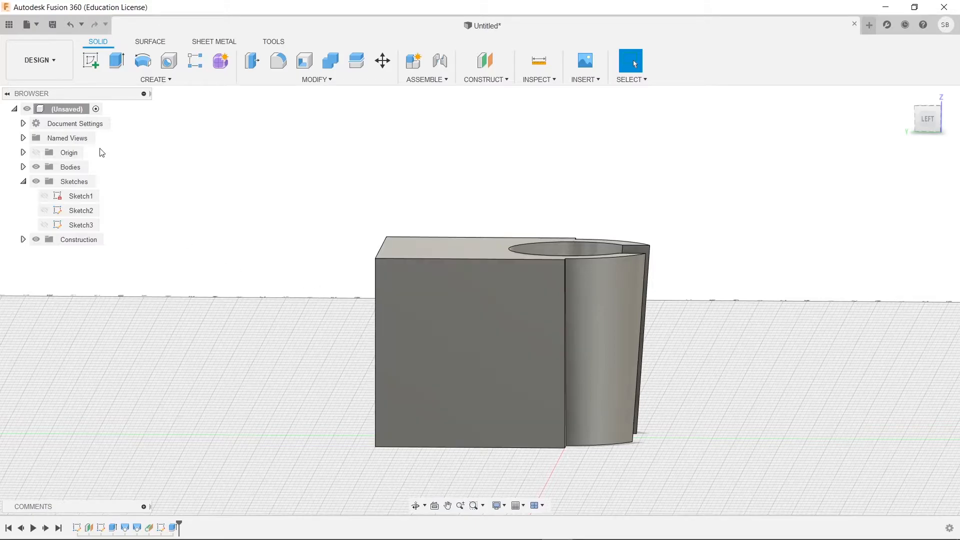
pyautogui.click(90, 61)
pyautogui.click(470, 405)
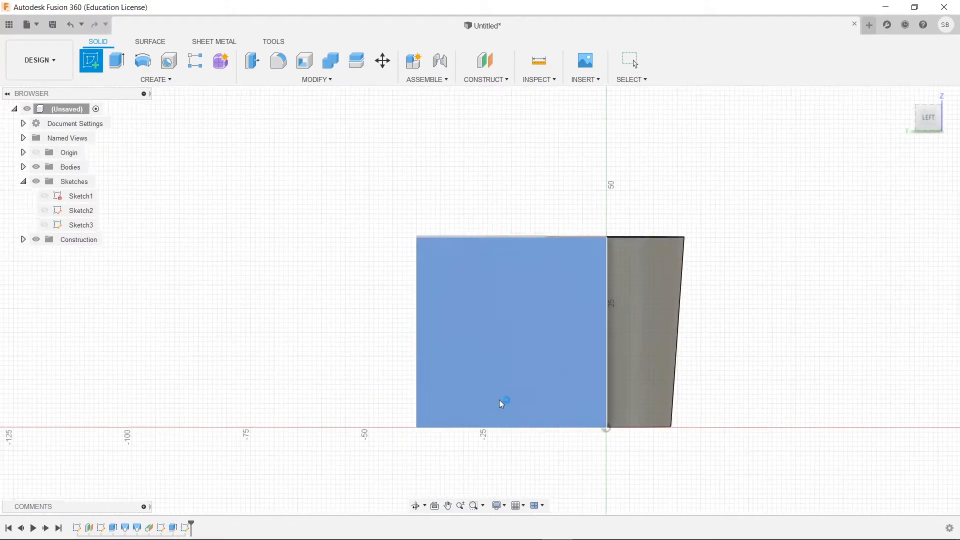
pyautogui.click(145, 63)
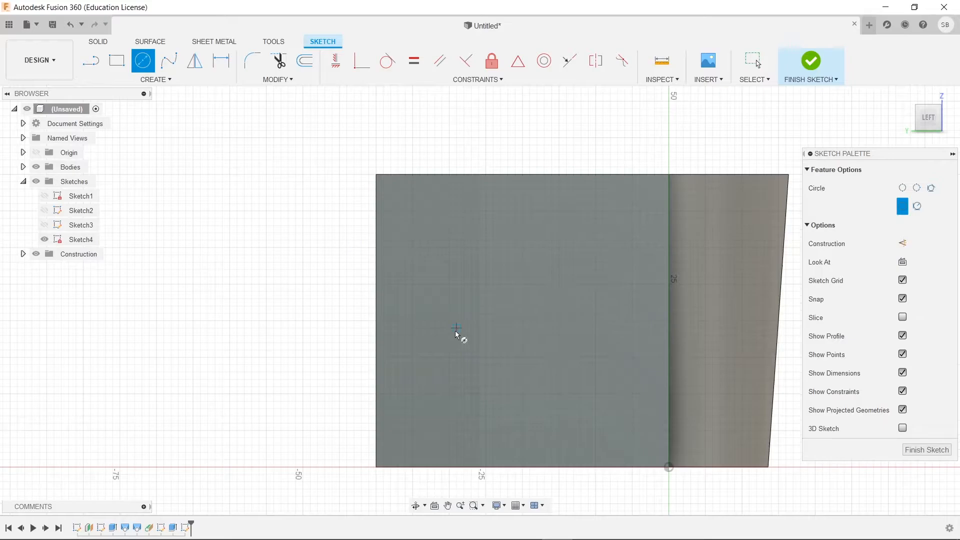
pyautogui.click(435, 336)
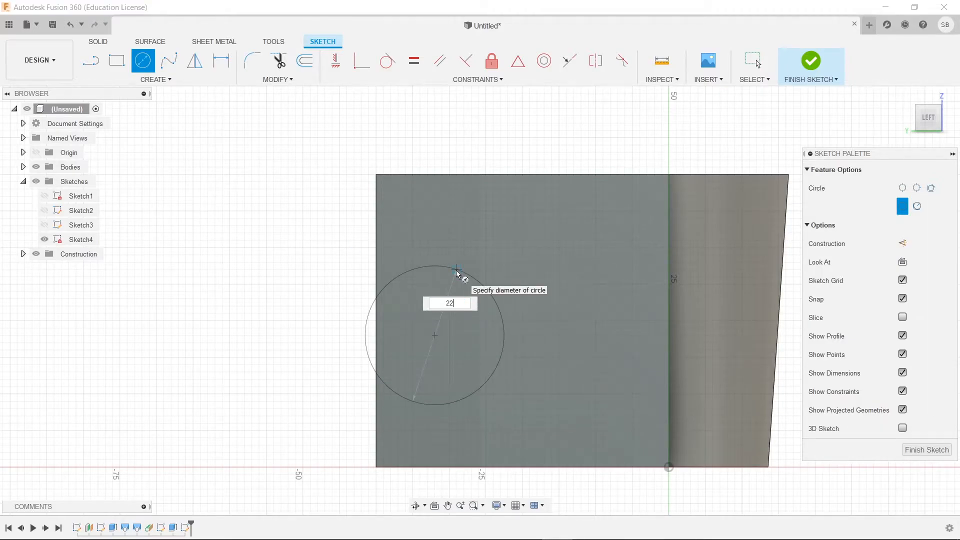
pyautogui.write('22')
pyautogui.press('Return')
pyautogui.press('Escape')
pyautogui.moveTo(447, 323); pyautogui.dragTo(472, 309)
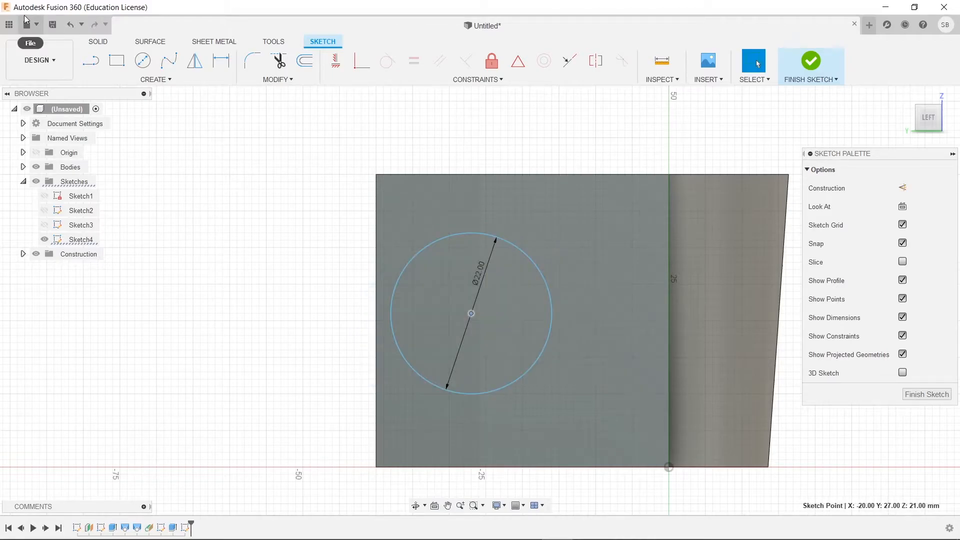
# Place a sketch point at the midpoint of the face's rear vertical edge and align the circle's center horizontally with it
pyautogui.click(160, 79)
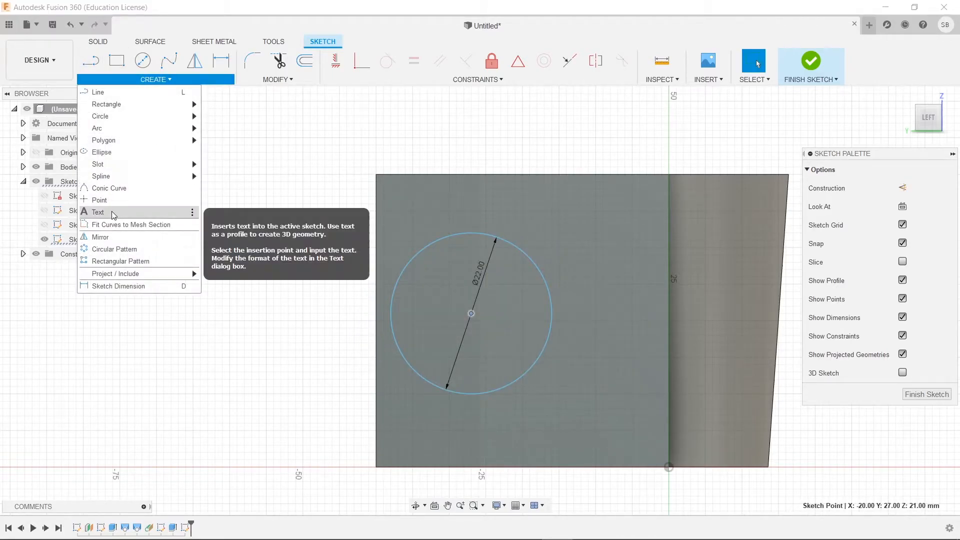
pyautogui.click(112, 202)
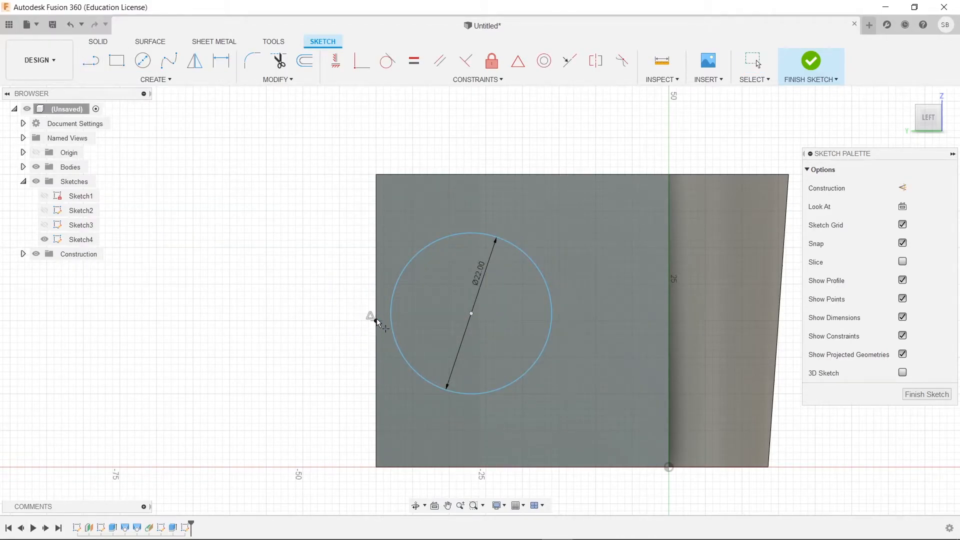
pyautogui.press('Escape')
pyautogui.scroll(3, 506, 276)
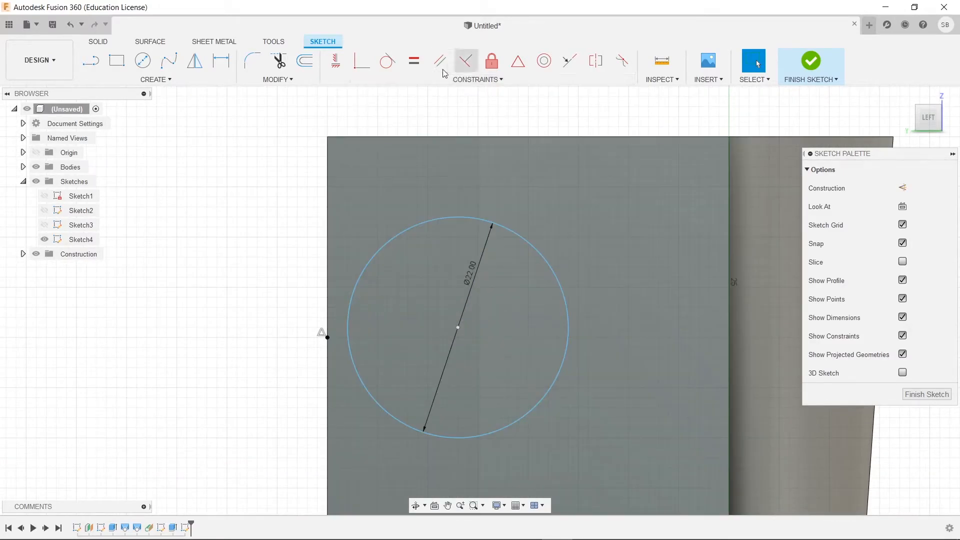
pyautogui.click(343, 68)
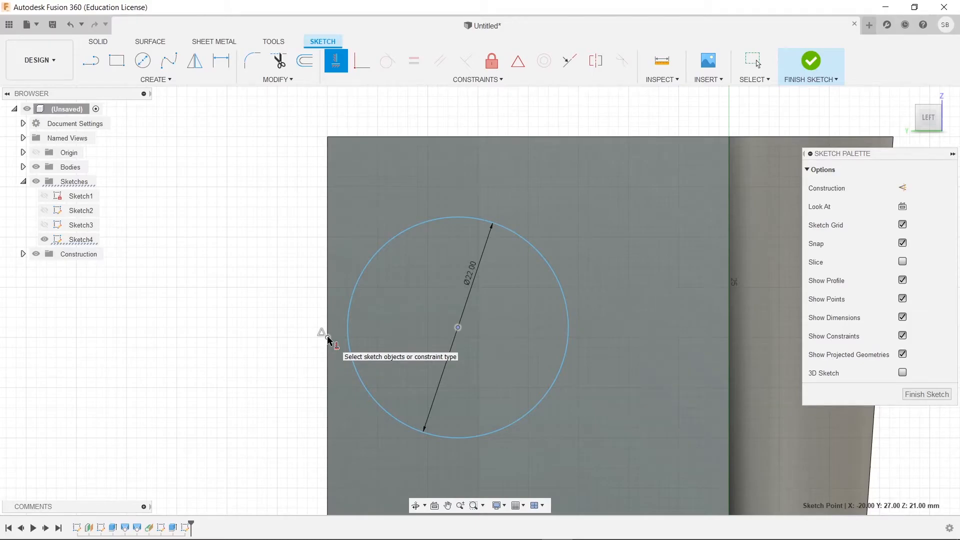
pyautogui.click(328, 339)
pyautogui.click(458, 328)
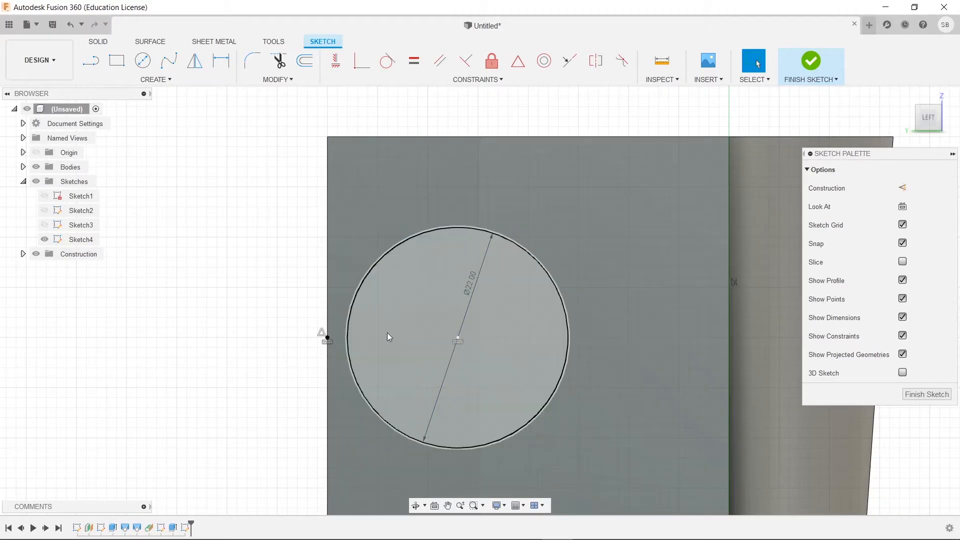
# Dimension the circle's center 16 mm from the rear edge's midpoint and finish the sketch
pyautogui.scroll(-2, 128, 339)
pyautogui.moveTo(435, 382); pyautogui.dragTo(430, 342, button='middle')
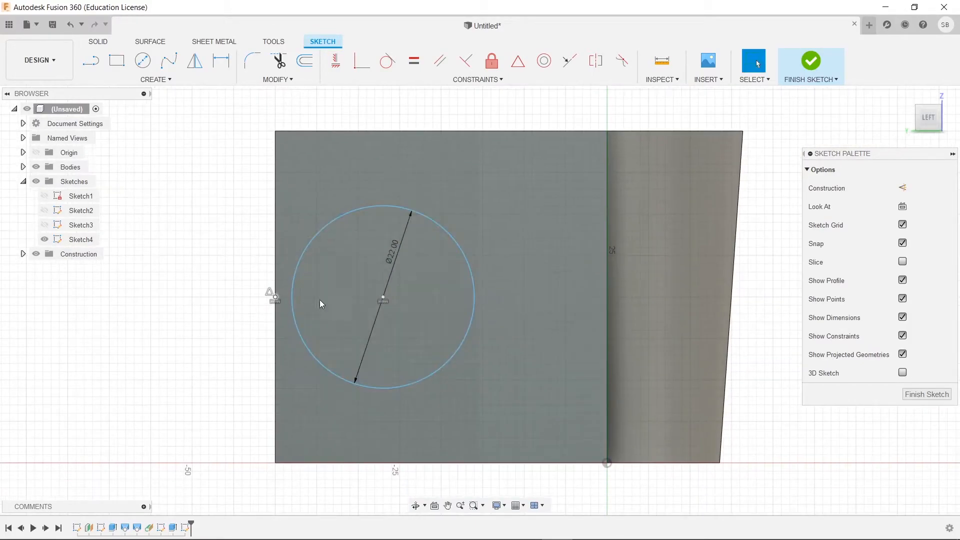
pyautogui.moveTo(382, 299); pyautogui.dragTo(391, 296)
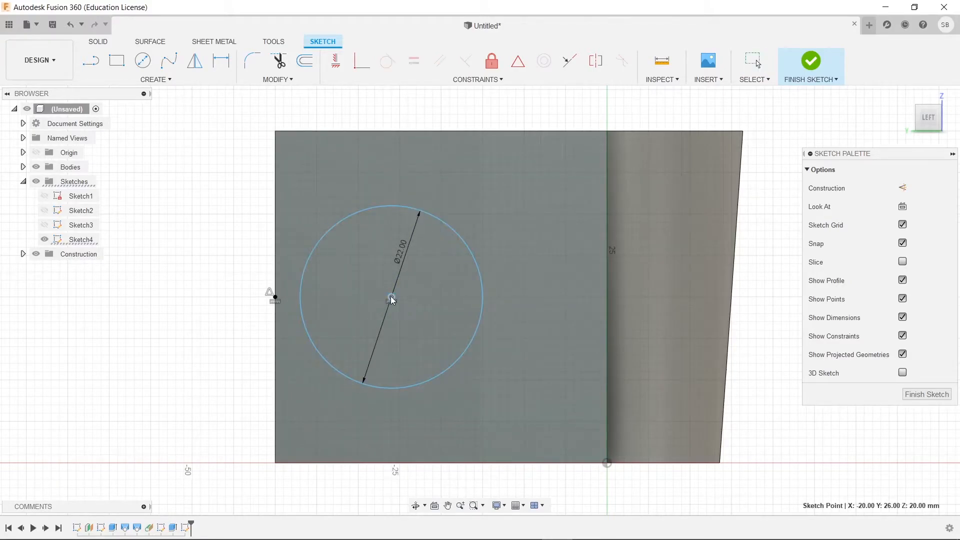
pyautogui.press('d')
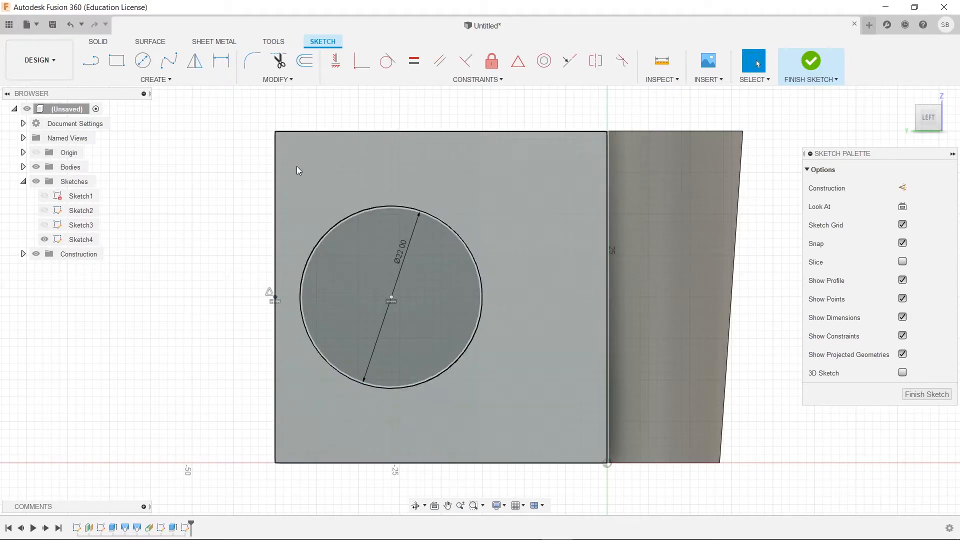
pyautogui.click(391, 299)
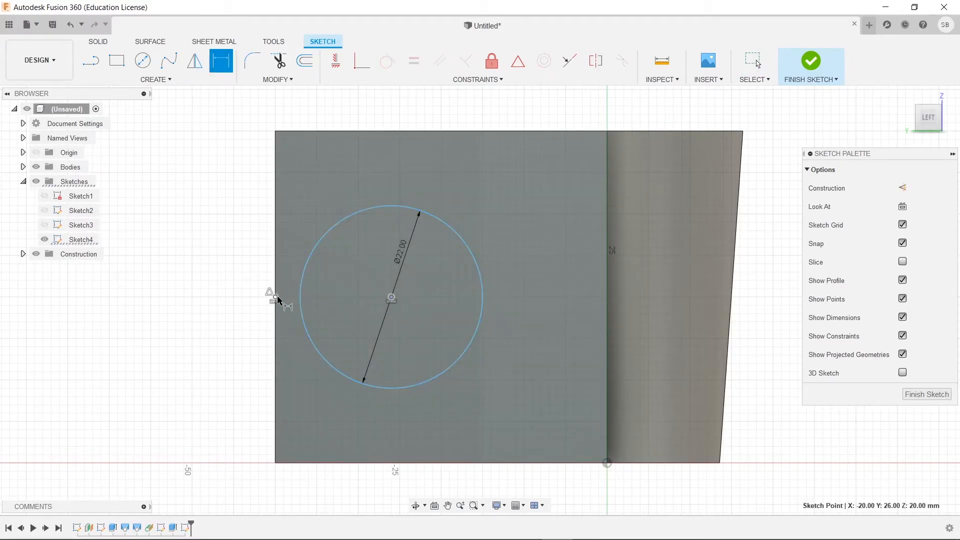
pyautogui.click(276, 293)
pyautogui.click(341, 116)
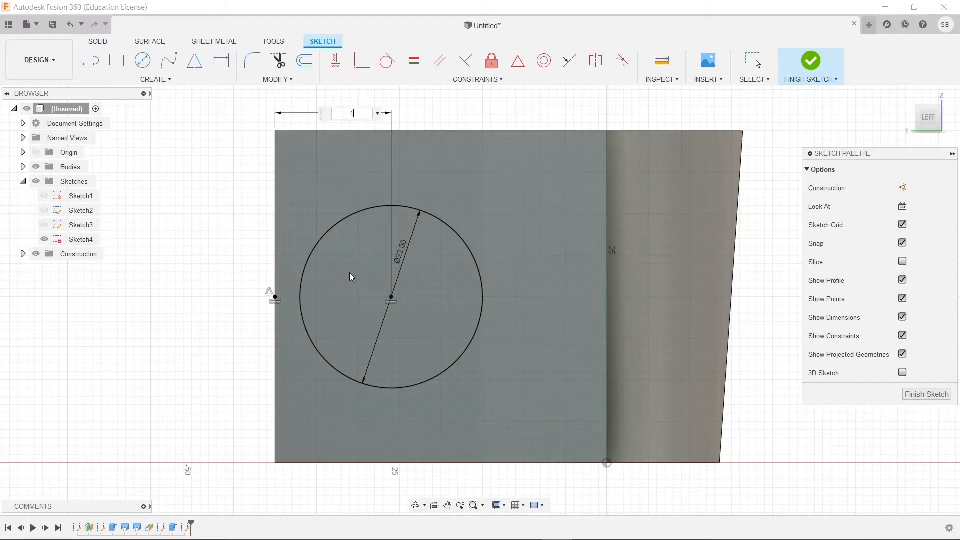
pyautogui.press('Return')
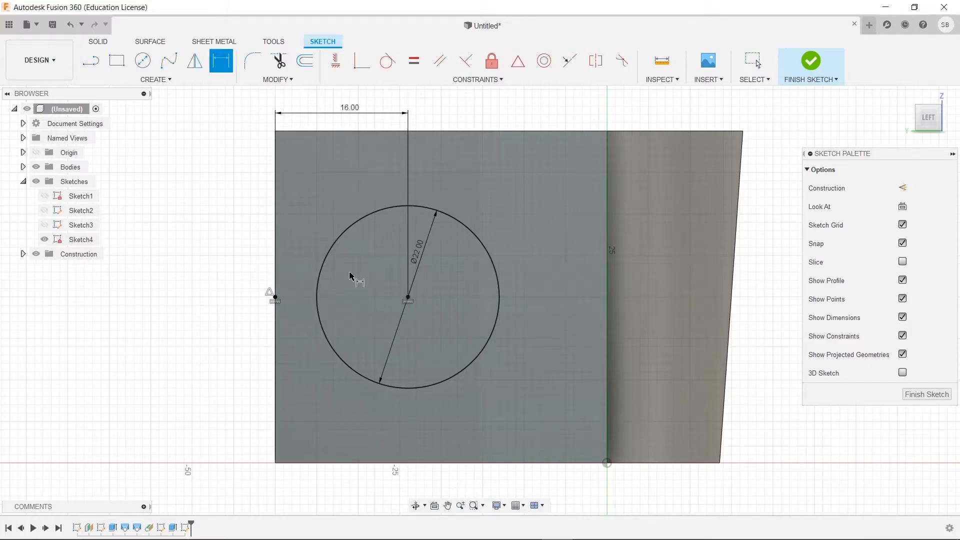
pyautogui.click(824, 64)
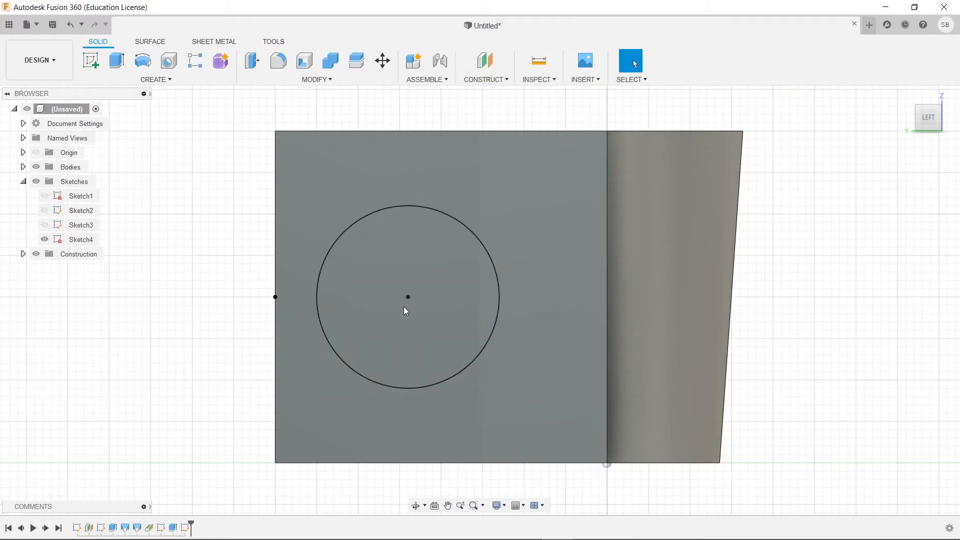
# Extrude the circle -80 mm as a cut through the whole width of the block
pyautogui.click(116, 61)
pyautogui.click(376, 311)
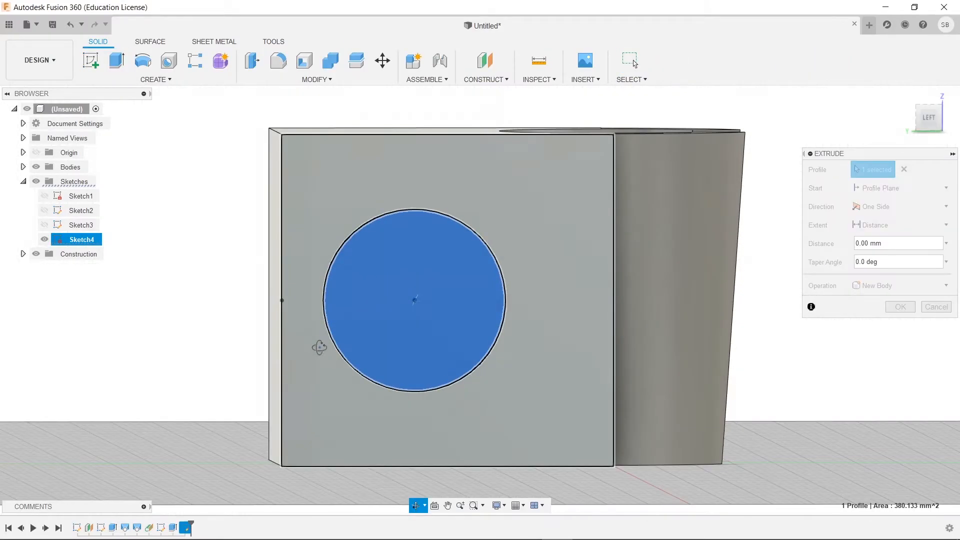
pyautogui.moveTo(553, 418); pyautogui.dragTo(2, 263)
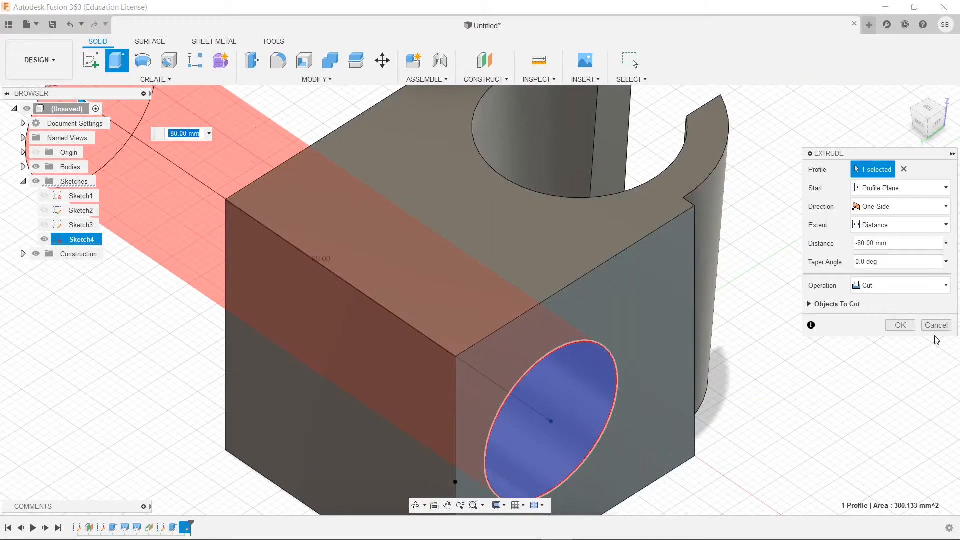
pyautogui.click(904, 327)
pyautogui.keyDown('shift'); pyautogui.moveTo(793, 364); pyautogui.dragTo(650, 334, button='middle'); pyautogui.keyUp('shift')
pyautogui.keyDown('shift'); pyautogui.moveTo(549, 352); pyautogui.dragTo(685, 352, button='middle'); pyautogui.keyUp('shift')
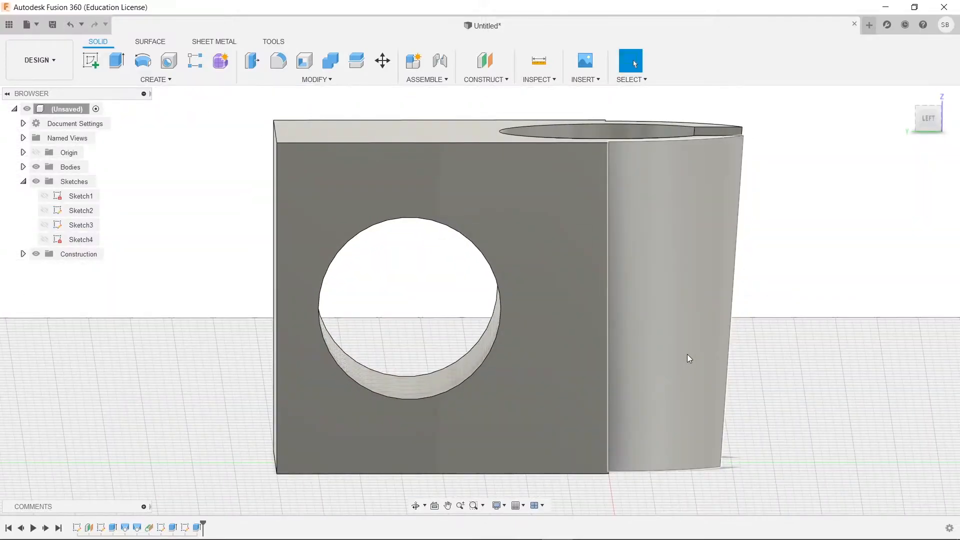
pyautogui.scroll(-2, 686, 353)
pyautogui.keyDown('shift'); pyautogui.moveTo(849, 365); pyautogui.dragTo(707, 336, button='middle'); pyautogui.keyUp('shift')
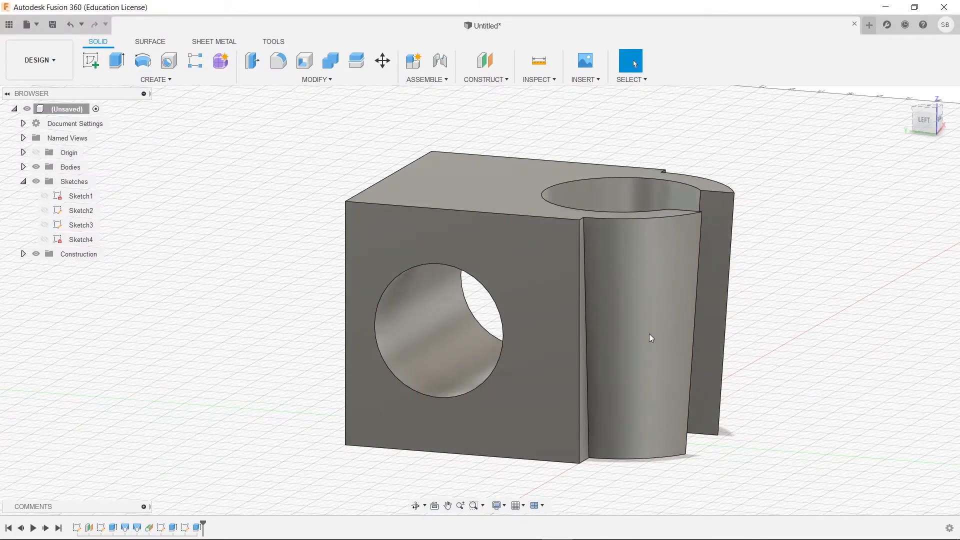
pyautogui.keyDown('shift'); pyautogui.moveTo(613, 203); pyautogui.dragTo(729, 332, button='middle'); pyautogui.keyUp('shift')
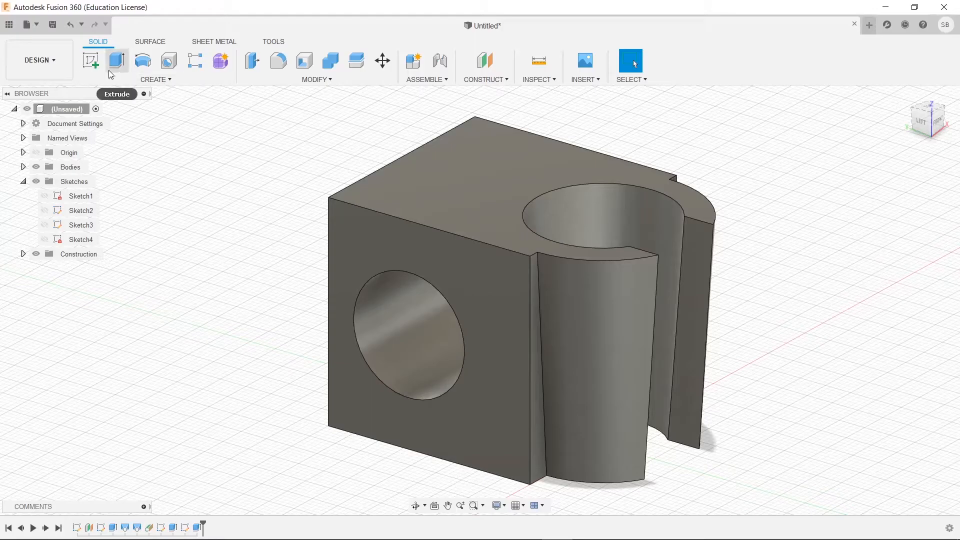
# Fillet the block's two rear vertical edges with a 4.5 mm constant radius
pyautogui.click(278, 61)
pyautogui.keyDown('shift'); pyautogui.moveTo(334, 288); pyautogui.dragTo(415, 317, button='middle'); pyautogui.keyUp('shift')
pyautogui.click(441, 320)
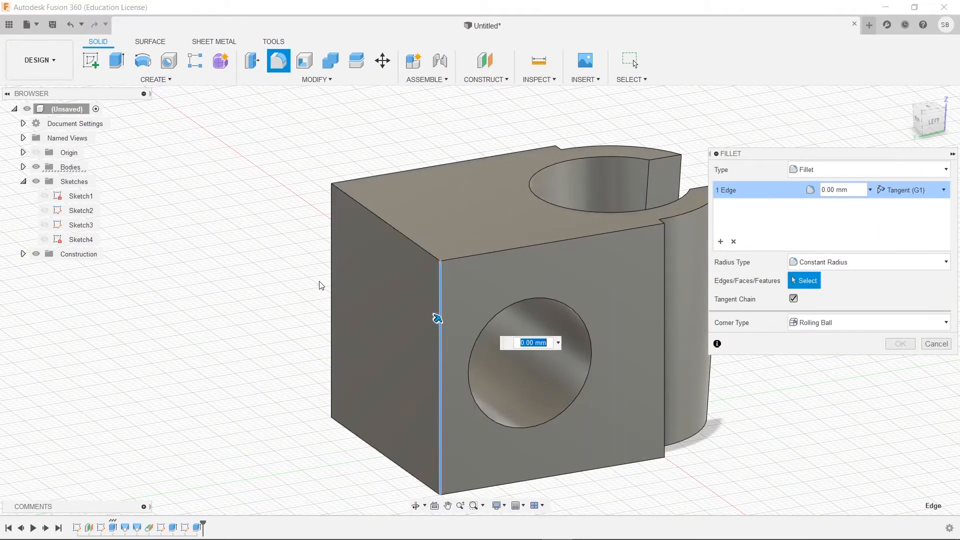
pyautogui.click(331, 285)
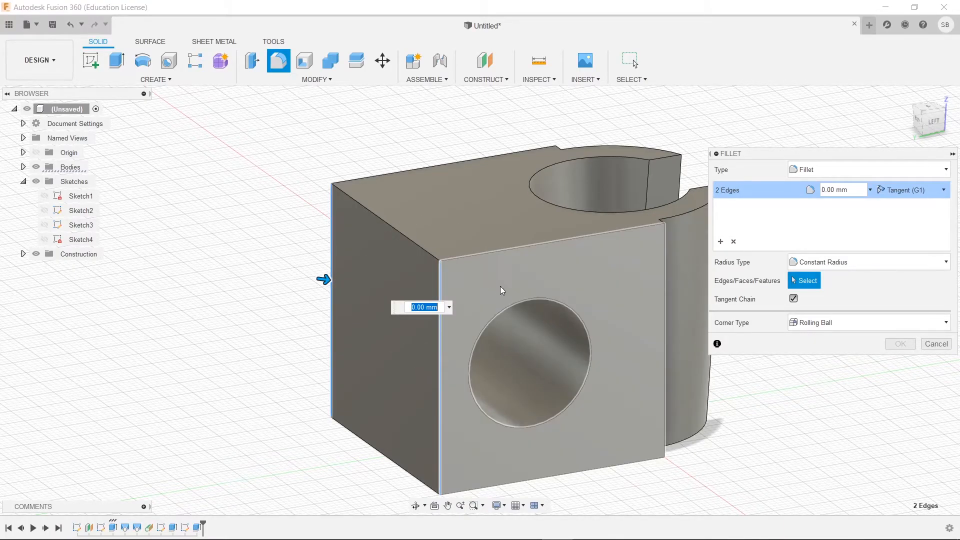
pyautogui.moveTo(324, 279); pyautogui.dragTo(337, 283)
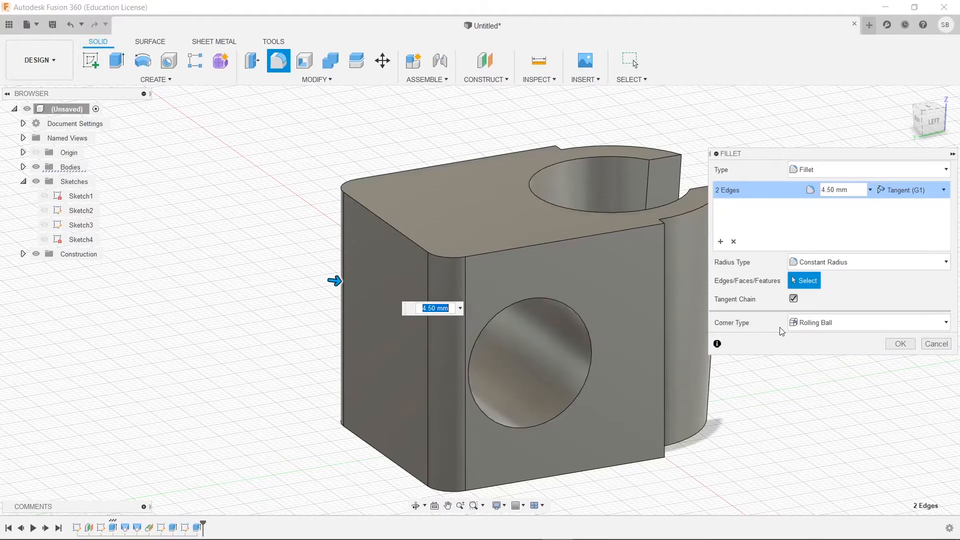
pyautogui.click(900, 344)
# Fillet the block's two front vertical edges beside the sleeve with a 4.5 mm constant radius
pyautogui.keyDown('shift'); pyautogui.moveTo(740, 343); pyautogui.dragTo(668, 312, button='middle'); pyautogui.keyUp('shift')
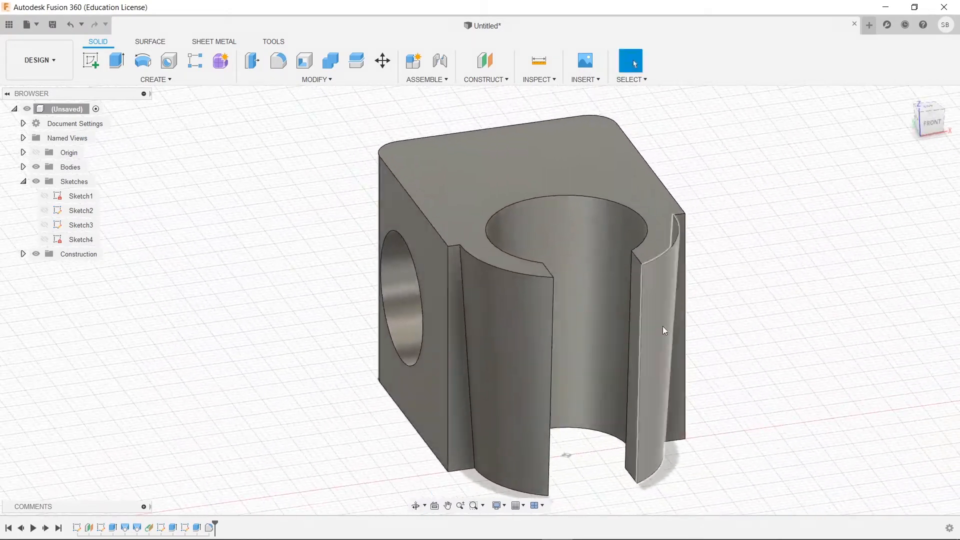
pyautogui.click(277, 64)
pyautogui.click(448, 310)
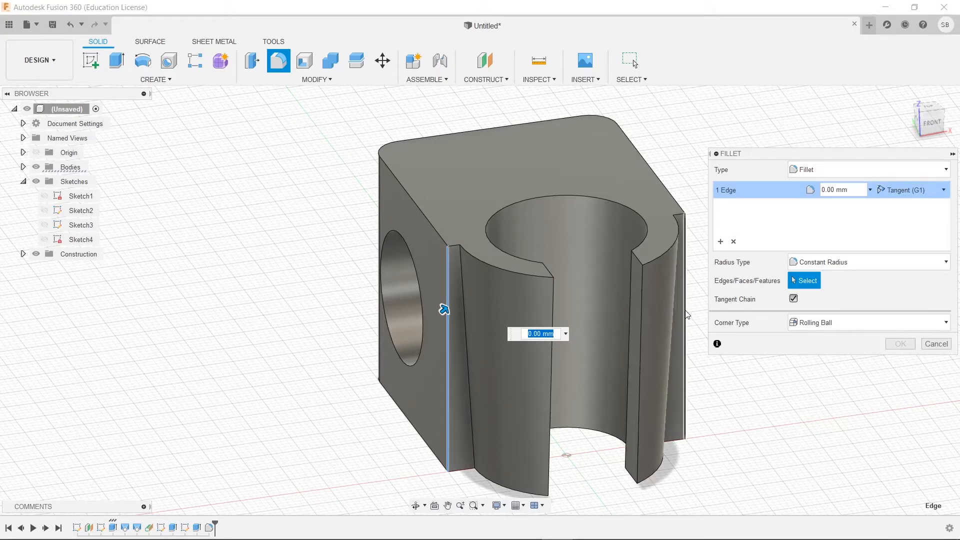
pyautogui.click(686, 311)
pyautogui.moveTo(694, 317); pyautogui.dragTo(683, 317)
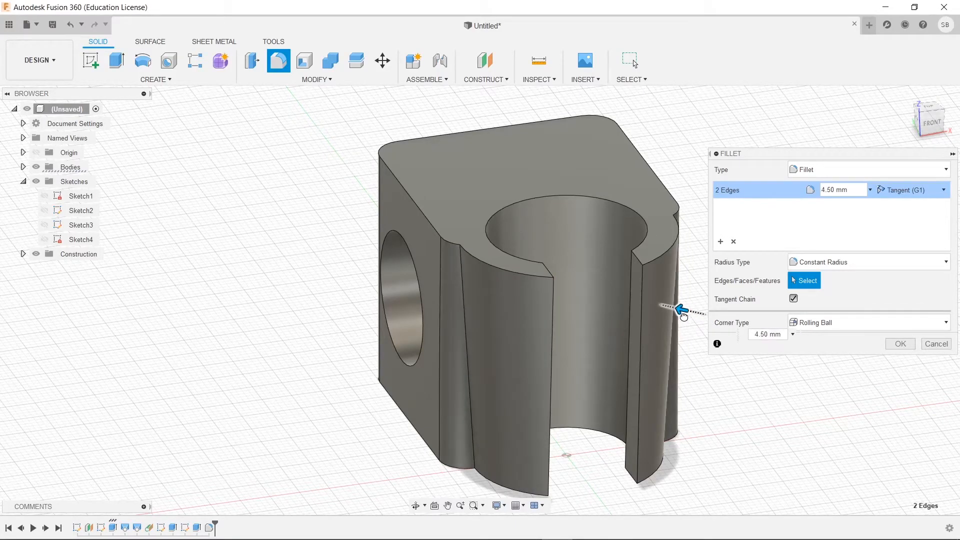
pyautogui.click(899, 345)
# Fillet the tangent chain of outer edges around the block's top face with a 3 mm radius
pyautogui.keyDown('shift'); pyautogui.moveTo(640, 335); pyautogui.dragTo(785, 362, button='middle'); pyautogui.keyUp('shift')
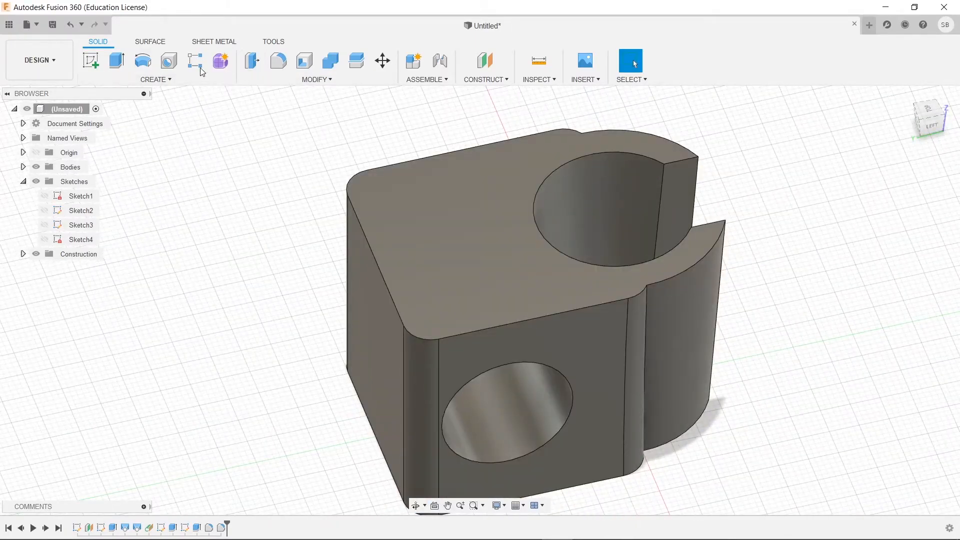
pyautogui.click(278, 62)
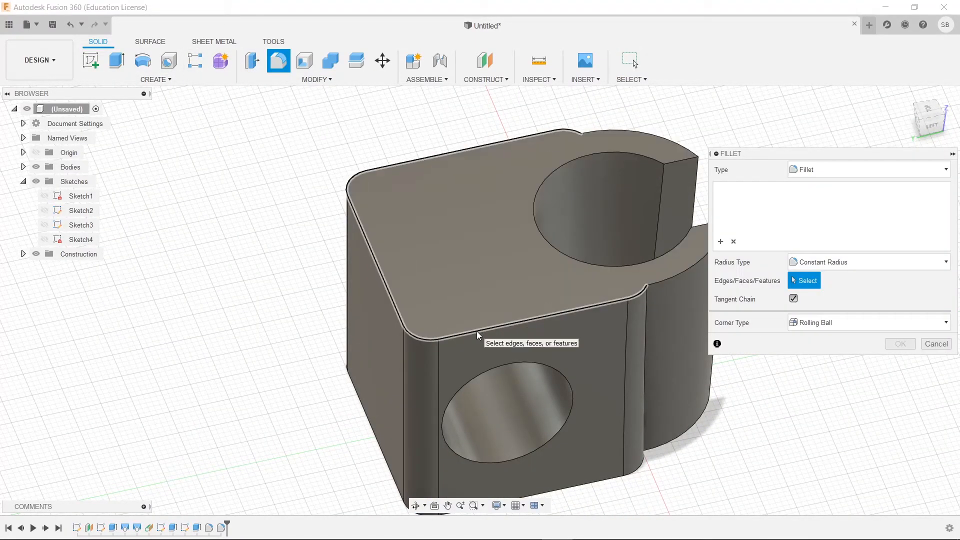
pyautogui.click(475, 332)
pyautogui.moveTo(477, 331); pyautogui.dragTo(476, 331)
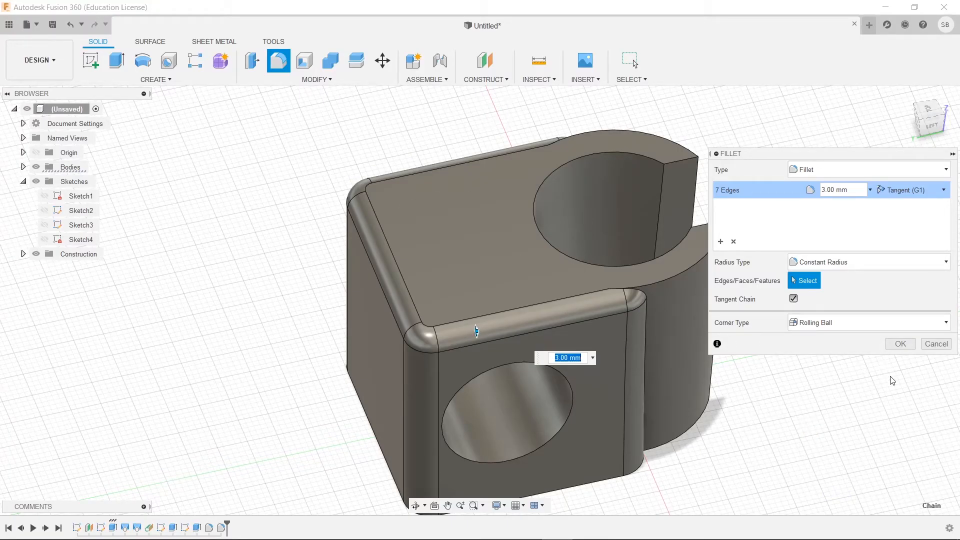
pyautogui.press('Return')
# Fillet the tangent chain of outer edges around the block's bottom face
pyautogui.keyDown('shift'); pyautogui.moveTo(896, 360); pyautogui.dragTo(780, 330, button='middle'); pyautogui.keyUp('shift')
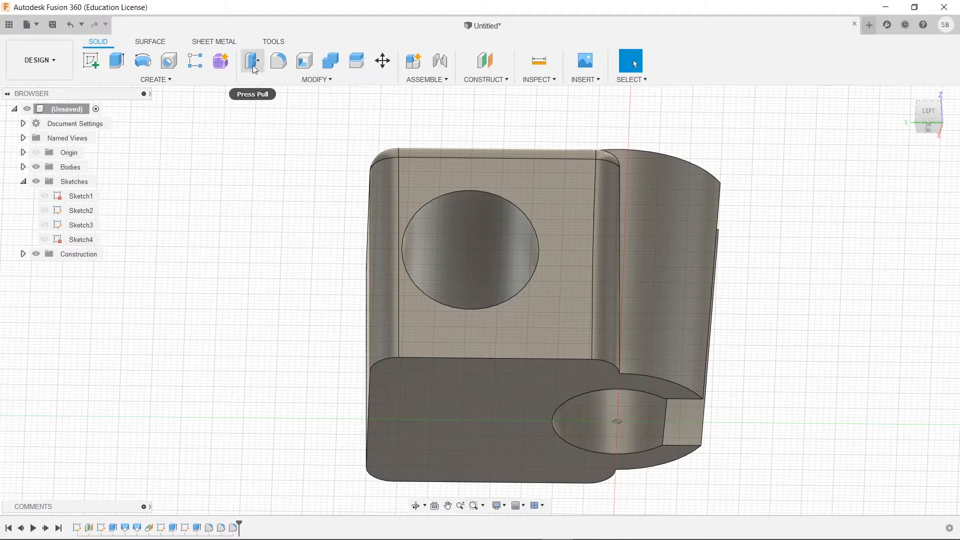
pyautogui.click(290, 68)
pyautogui.click(419, 360)
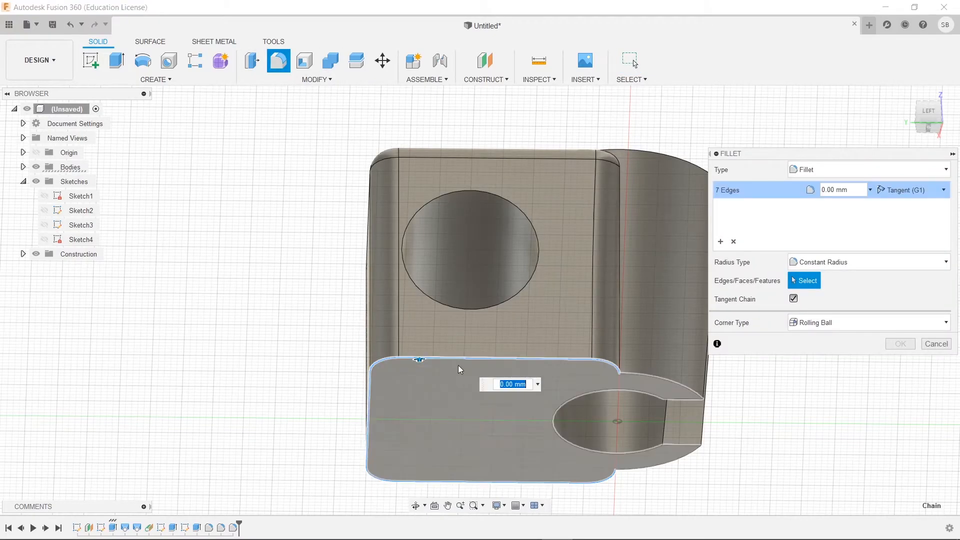
pyautogui.moveTo(419, 360); pyautogui.dragTo(419, 358)
pyautogui.click(900, 344)
pyautogui.keyDown('shift'); pyautogui.moveTo(812, 353); pyautogui.dragTo(481, 373, button='middle'); pyautogui.keyUp('shift')
pyautogui.moveTo(814, 299); pyautogui.dragTo(722, 380, button='middle')
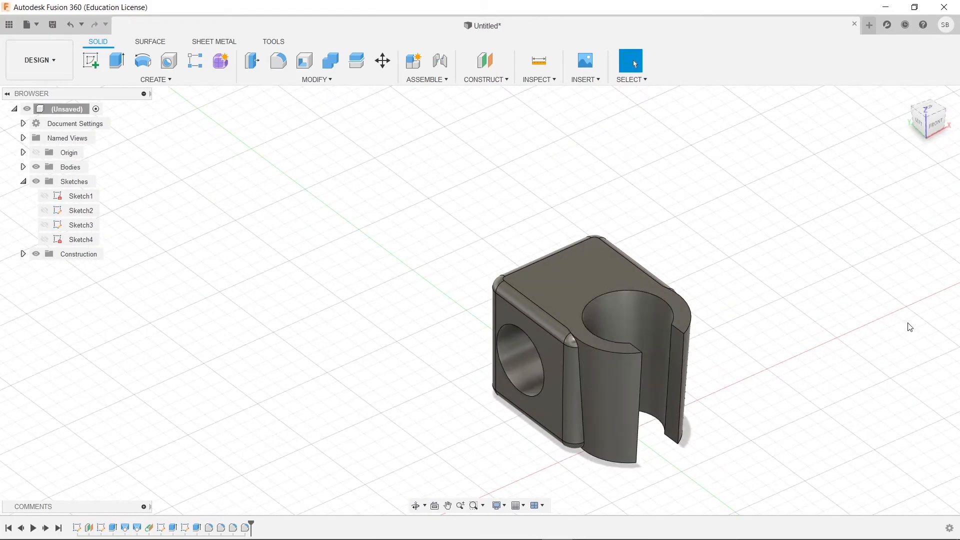
pyautogui.keyDown('shift'); pyautogui.moveTo(741, 309); pyautogui.dragTo(745, 360, button='middle'); pyautogui.keyUp('shift')
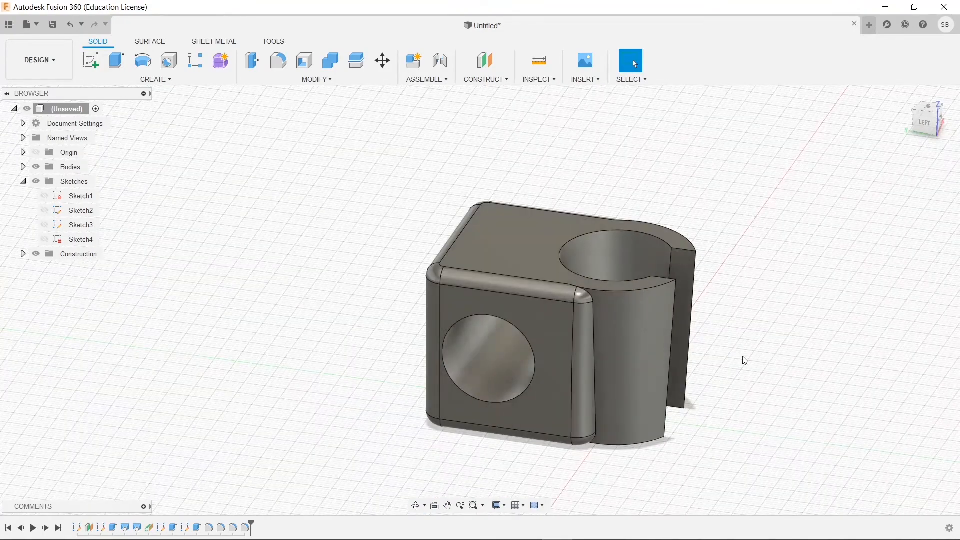